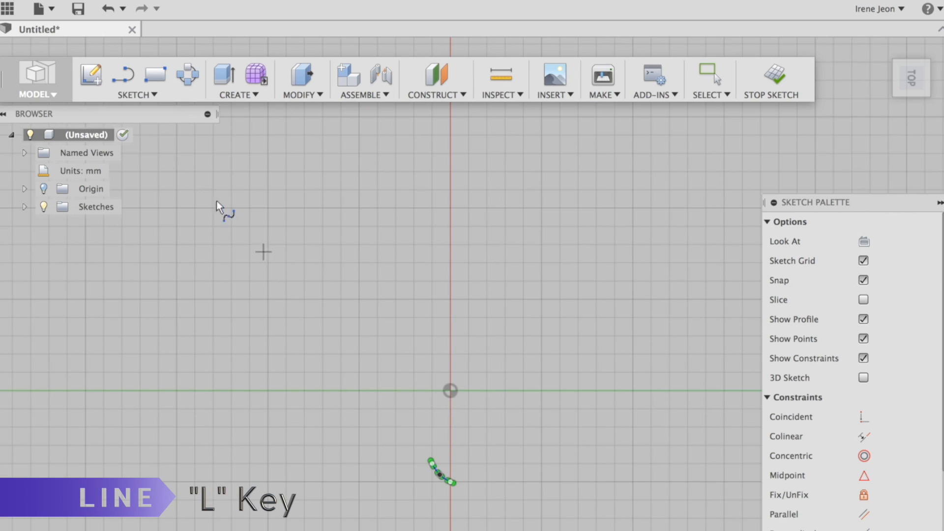
Draw a vertical line upward from the outer end of the short fingertip curve with the Line tool.
left_click(134, 94)
key("l")
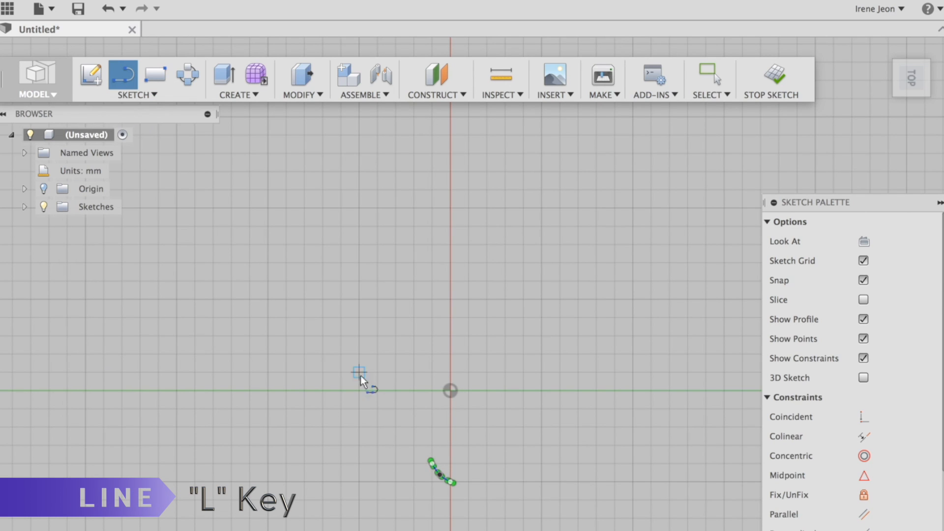
left_click(432, 463)
left_click(431, 416)
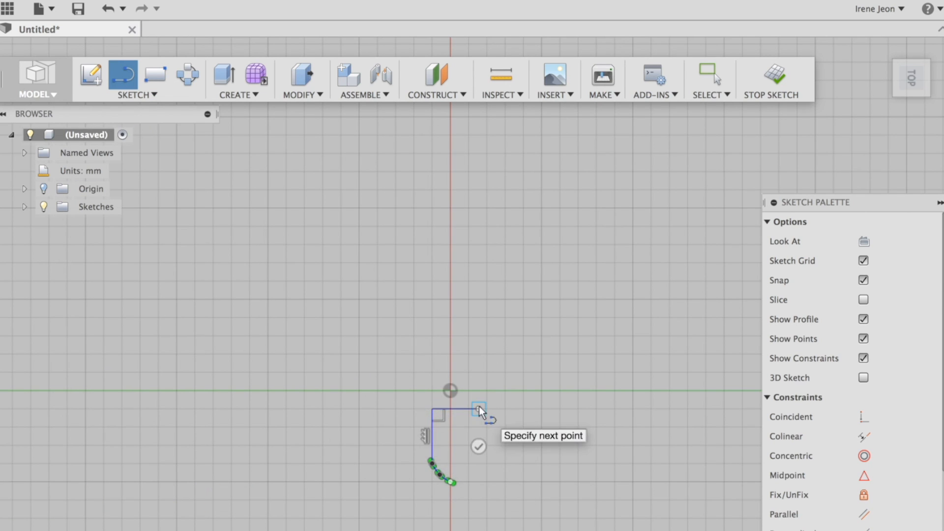
key("Escape")
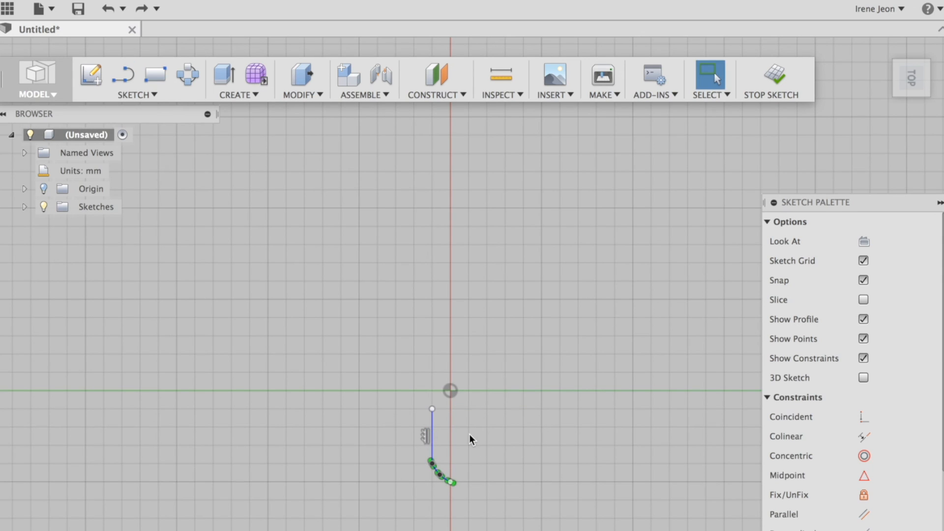
Draw a U-shaped spline for the next fingertip from the vertical line, and add a vertical line up from its outer end.
left_click(133, 94)
left_click(131, 234)
left_click(432, 446)
left_click(413, 462)
left_click(391, 446)
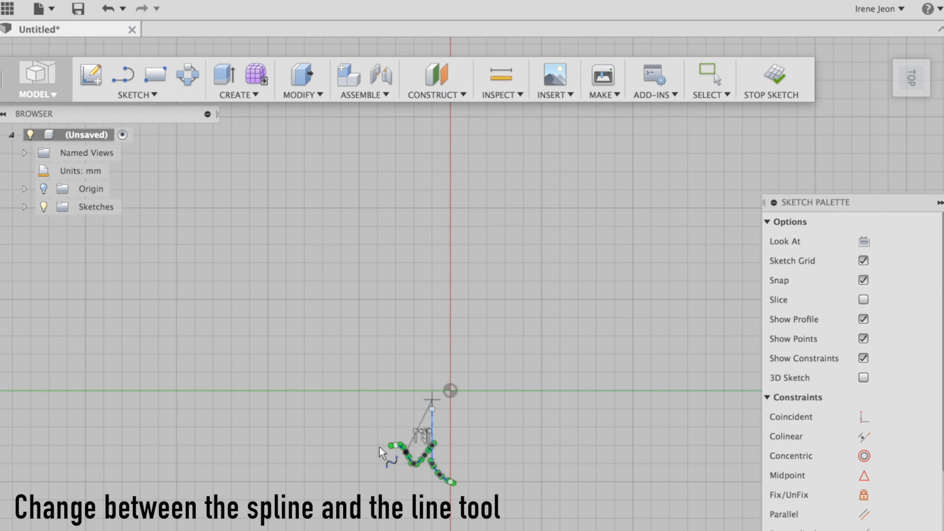
left_click(123, 75)
left_click(396, 445)
left_click(396, 402)
Draw a spline for the thumb's lower edge from the top of the outer vertical line out to the thumb tip.
left_click(134, 94)
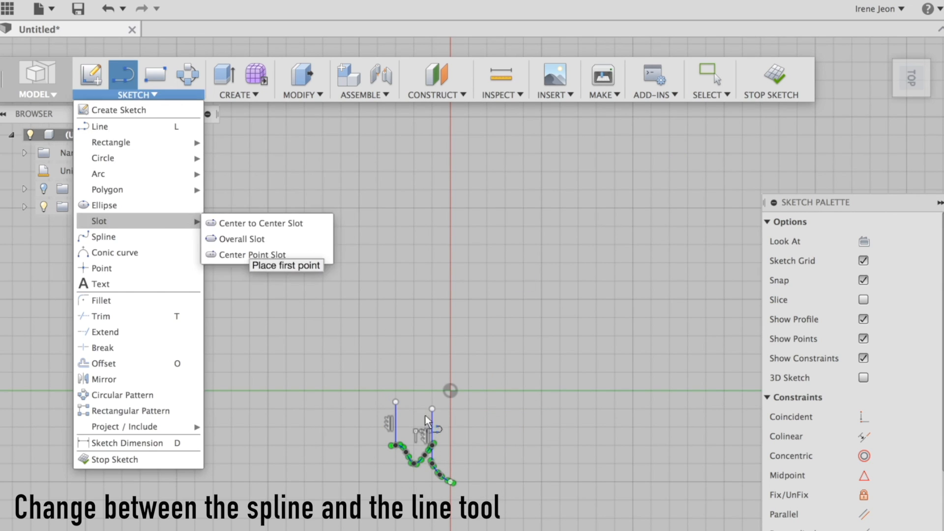
left_click(131, 234)
left_click(351, 422)
Draw a spline from the thumb tip up around the palm's side, ending on the vertical axis above the origin.
left_click(134, 94)
left_click(123, 237)
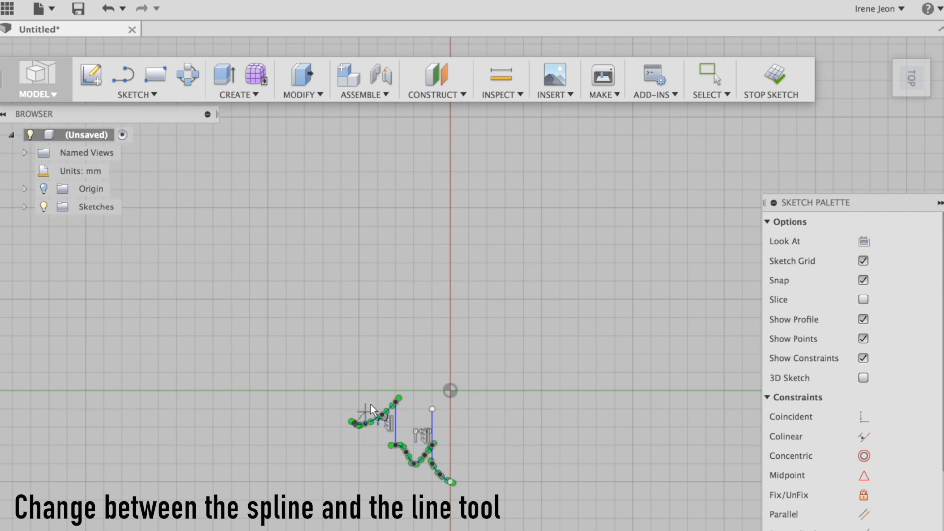
left_click(352, 422)
left_click(375, 399)
left_click(387, 372)
left_click(375, 350)
left_click(396, 318)
left_click(421, 308)
left_click(450, 299)
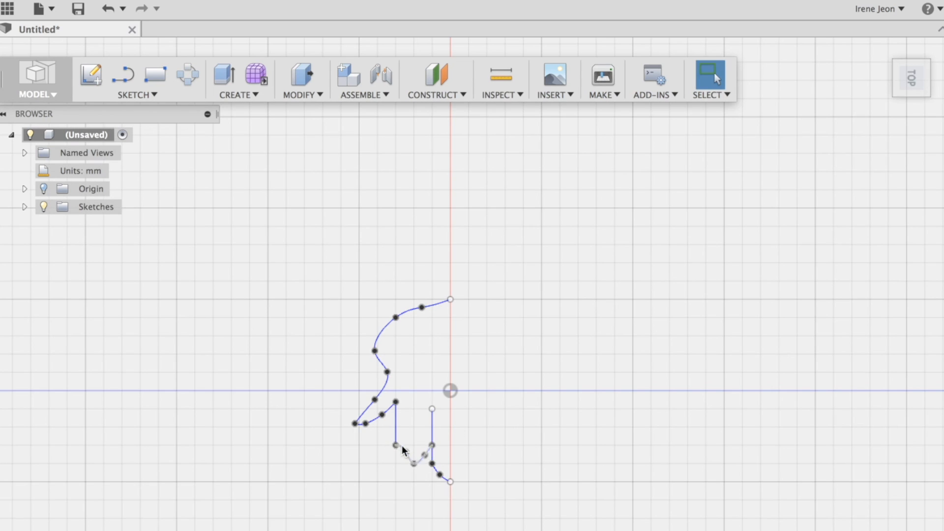
Reshape the half-hand outline by moving the spline points of the fingertip, thumb and palm into smoother curves.
mouse_move(424, 455)
left_mouse_down()
mouse_move(418, 460)
mouse_move(432, 445)
mouse_move(404, 461)
mouse_move(432, 463)
left_mouse_up()
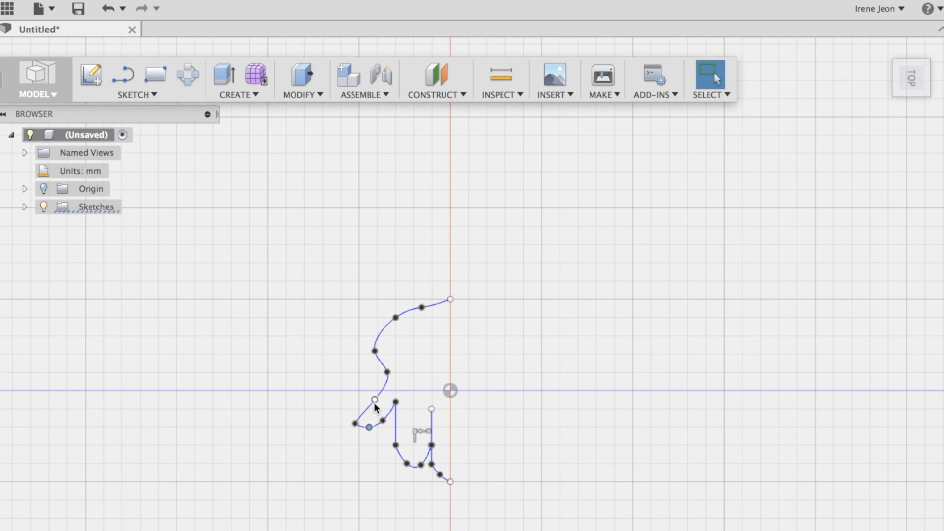
left_click_drag(387, 423, 384, 423)
left_click_drag(354, 424, 355, 416)
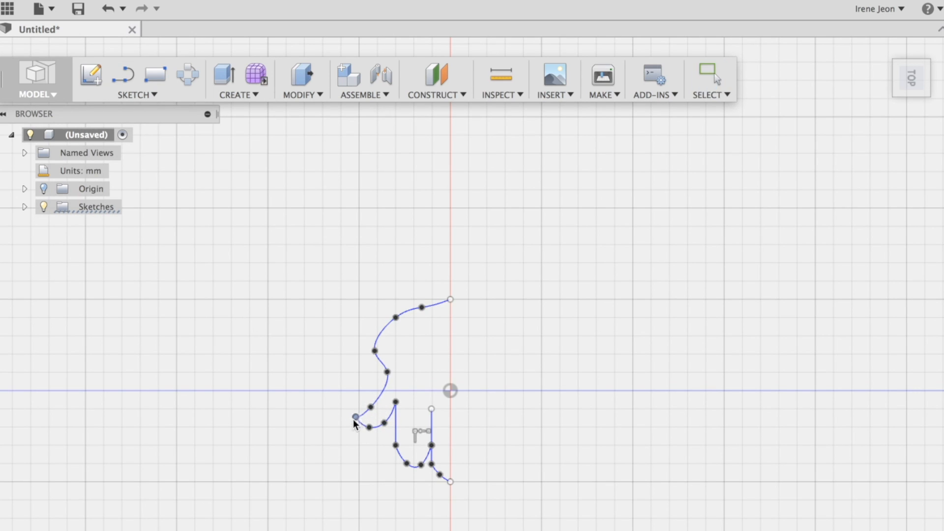
left_click_drag(375, 351, 380, 338)
left_click_drag(422, 307, 399, 313)
left_click_drag(372, 389, 365, 389)
left_click_drag(444, 299, 420, 301)
left_click_drag(449, 299, 451, 298)
left_click_drag(384, 423, 382, 420)
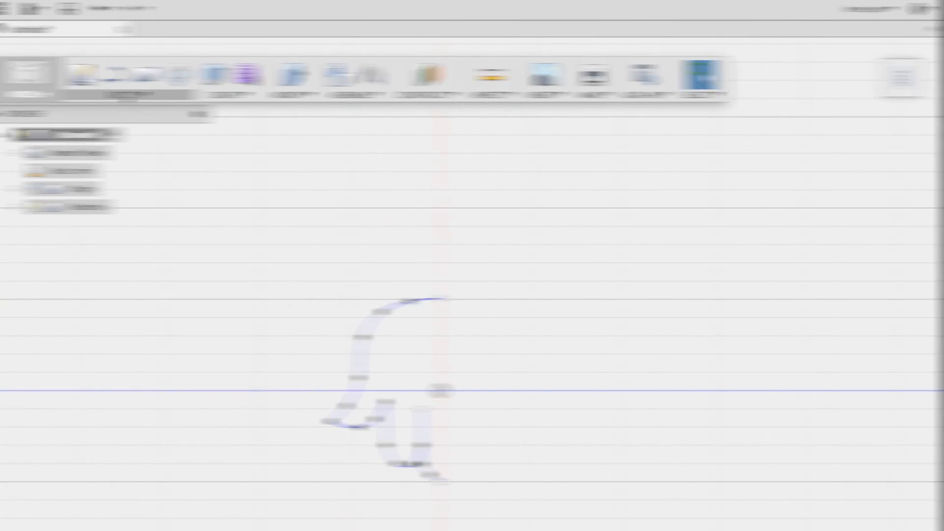
Connect the two open ends of the half-hand outline with a straight line and convert that line to construction geometry.
left_click(134, 95)
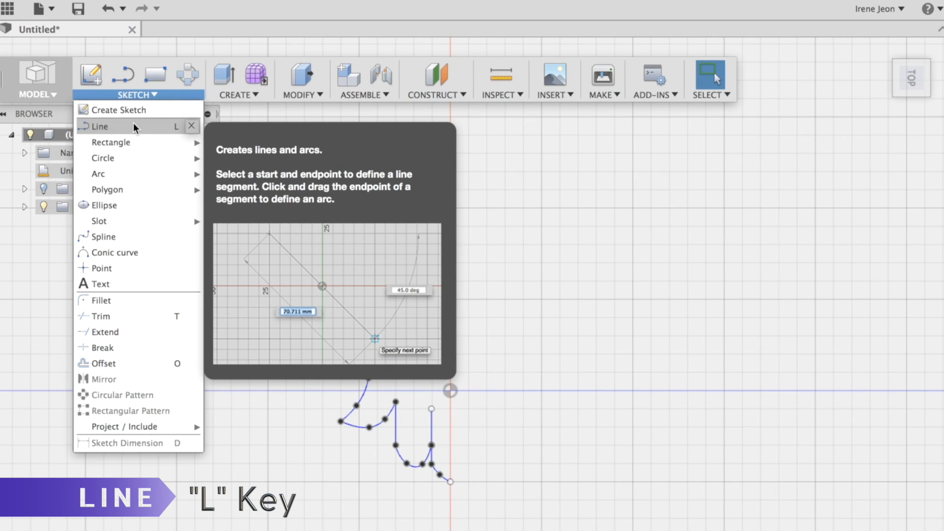
left_click(134, 127)
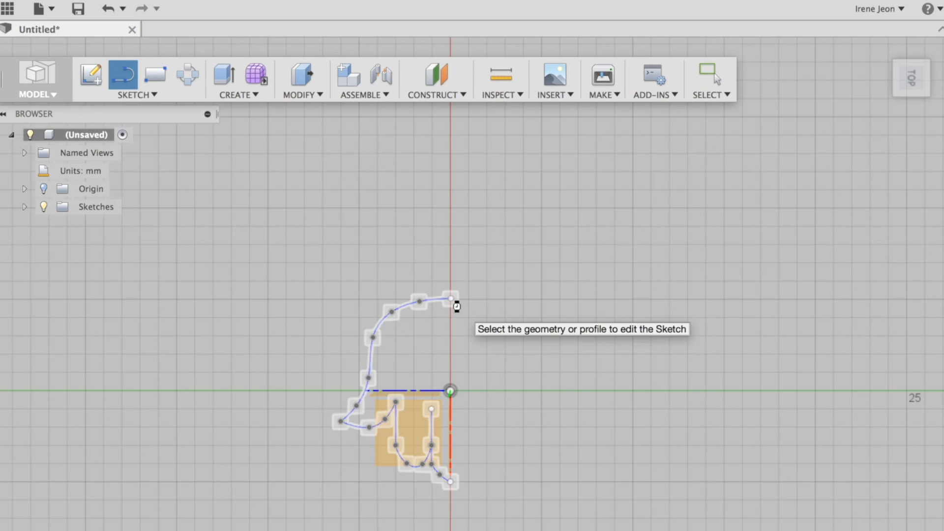
left_click(456, 306)
left_click(379, 243)
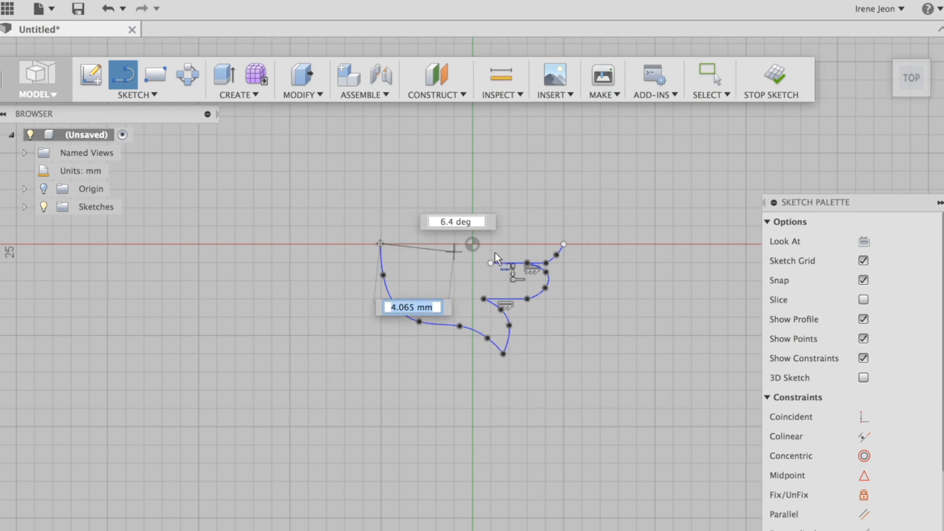
left_click(562, 242)
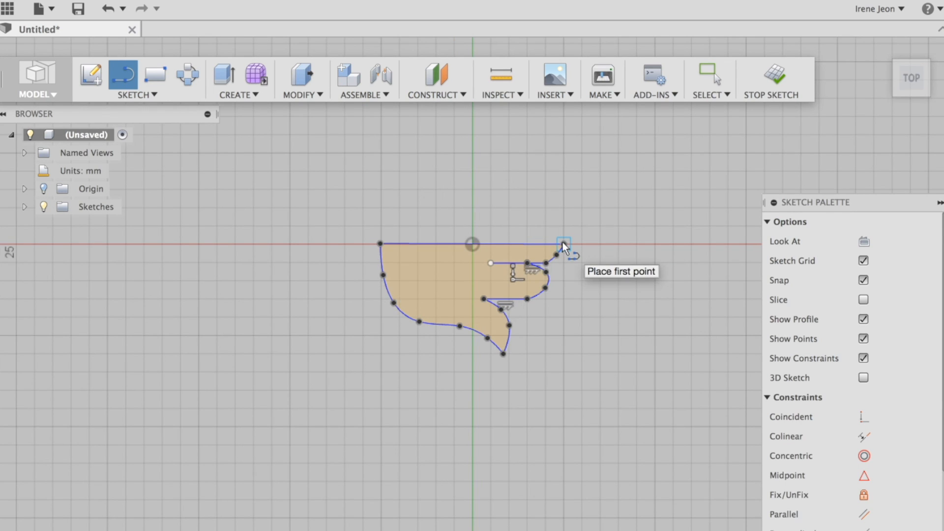
key("Escape")
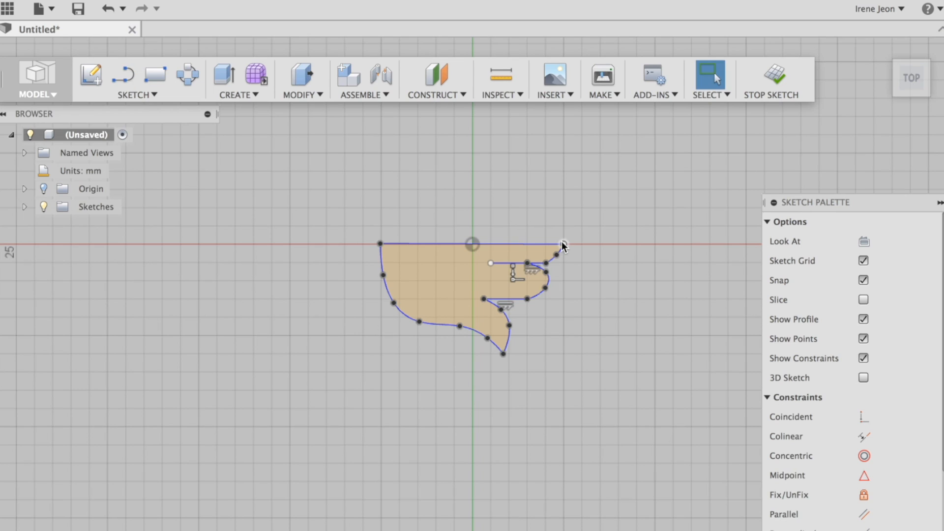
left_click(526, 244, "ctrl")
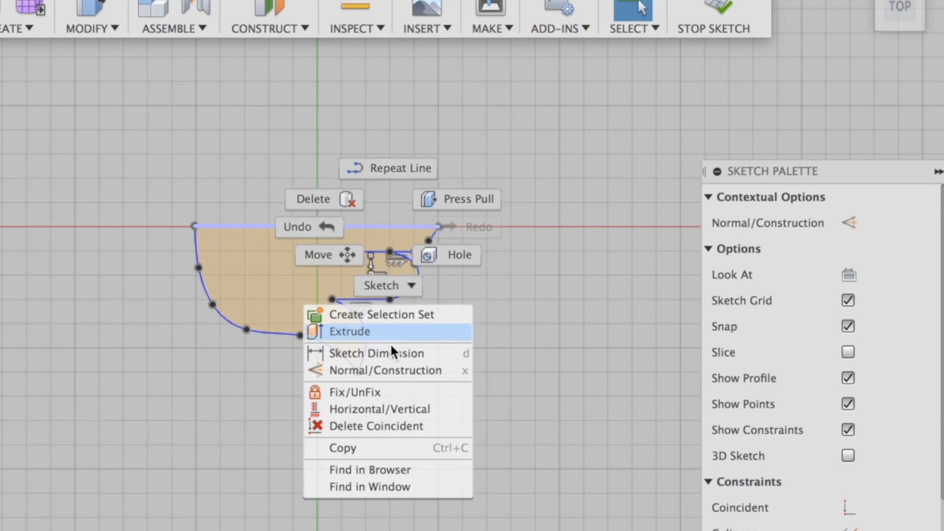
left_click(388, 371)
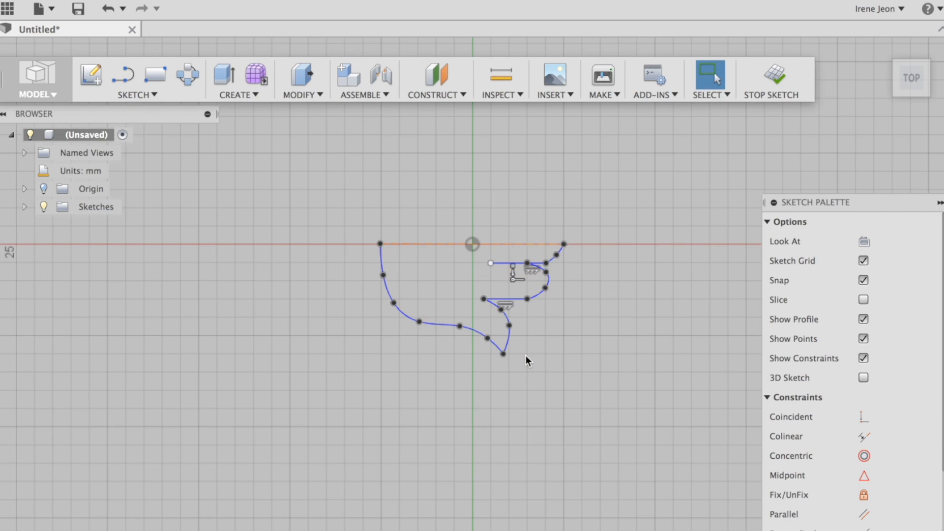
Mirror all six curves of the half-hand outline about the construction line and finish the sketch.
left_click(133, 97)
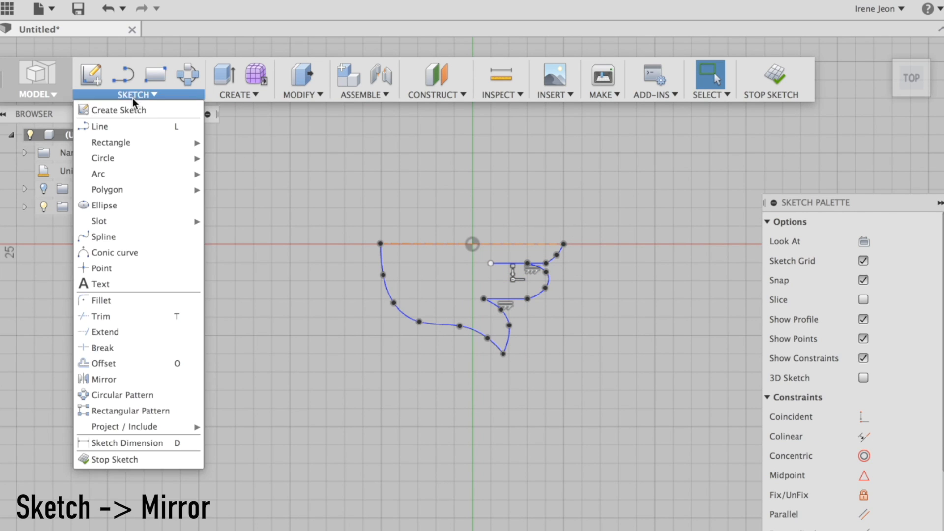
left_click(164, 377)
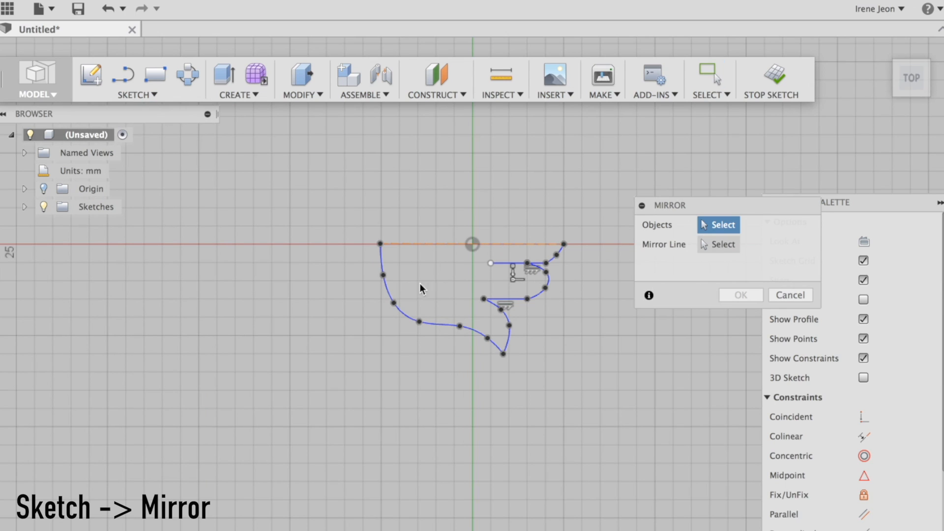
left_click(386, 285)
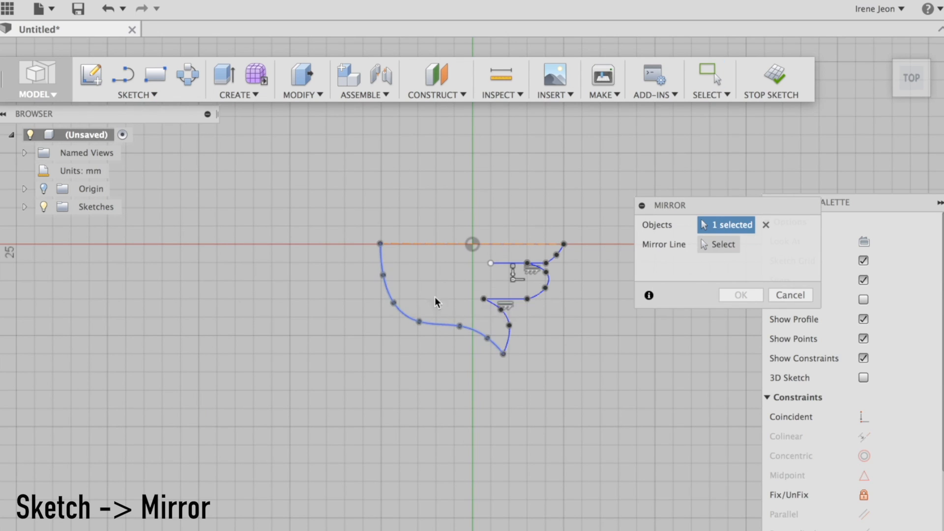
left_click(506, 318)
left_click(520, 301)
left_click(516, 264)
left_click(550, 259)
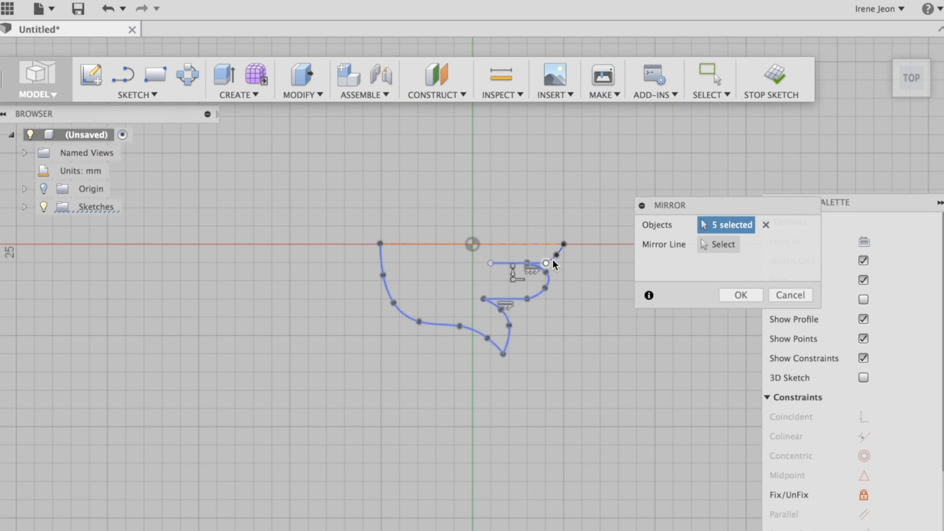
left_click(560, 249)
left_click(560, 249)
left_click(551, 260)
scroll(594, 282, "up", 2)
left_click(562, 239)
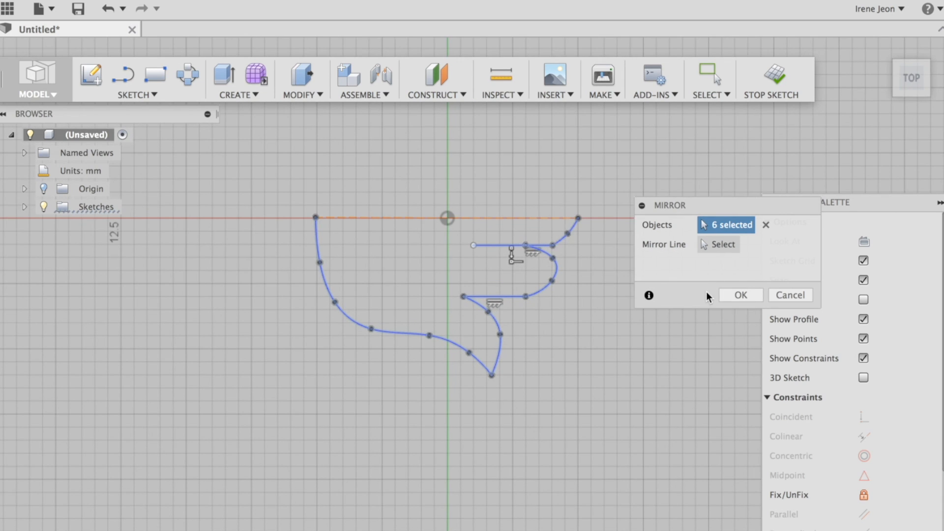
left_click(730, 247)
left_click(500, 218)
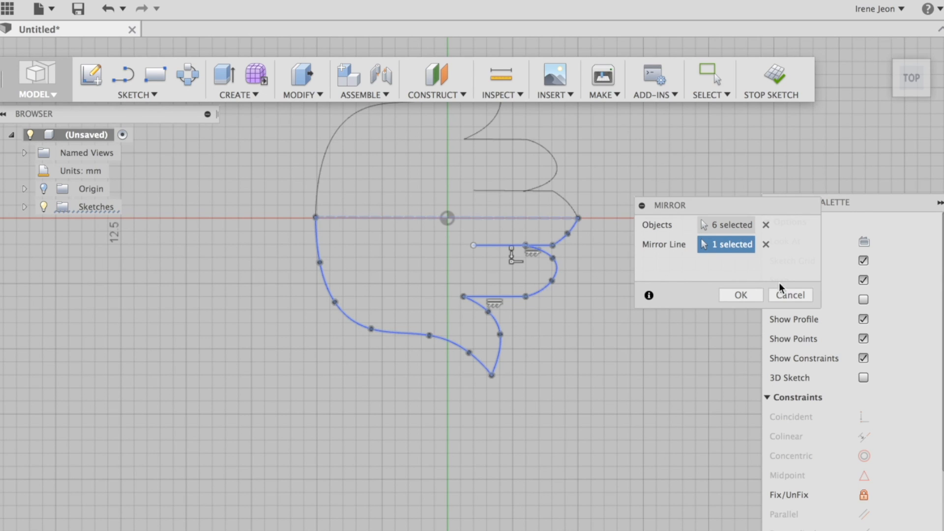
left_click(741, 295)
left_click(941, 68)
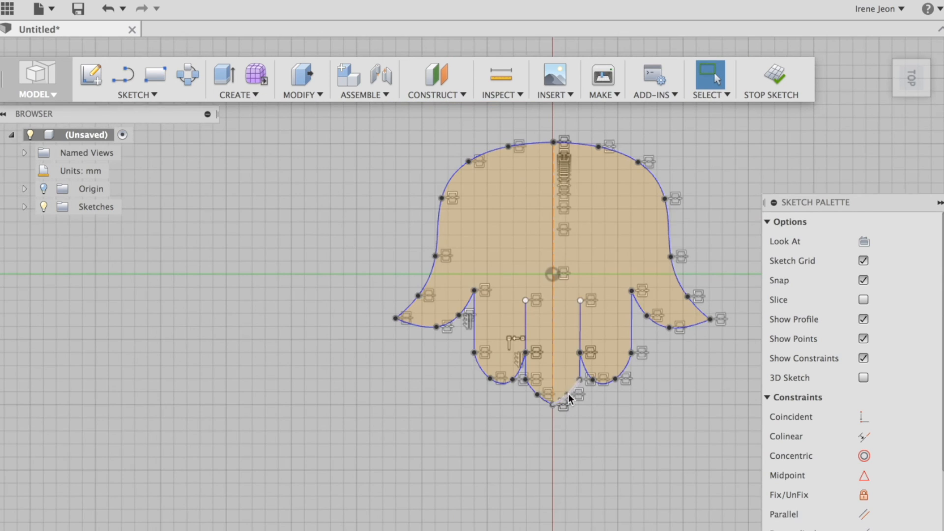
left_click(770, 78)
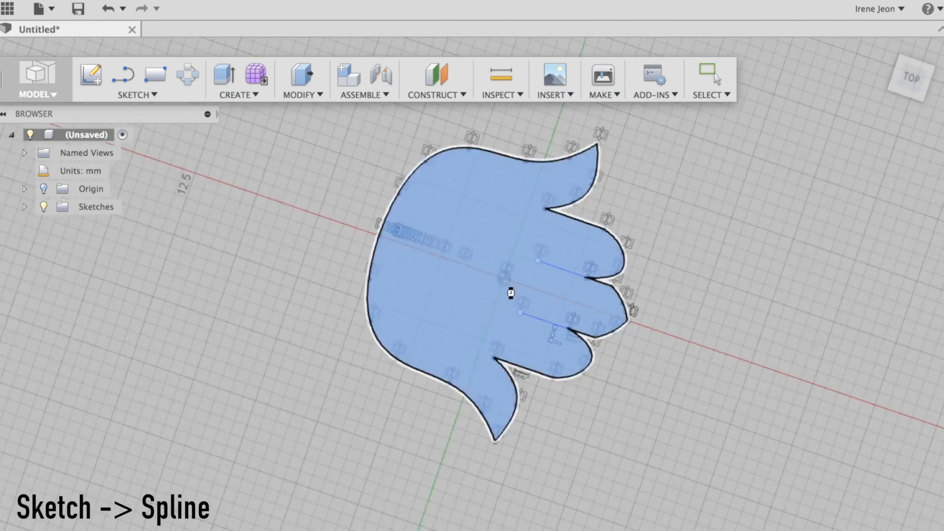
Draw an eye outline in the palm from an upper and a lower spline meeting at both corners, and finish the sketch.
left_click(406, 247)
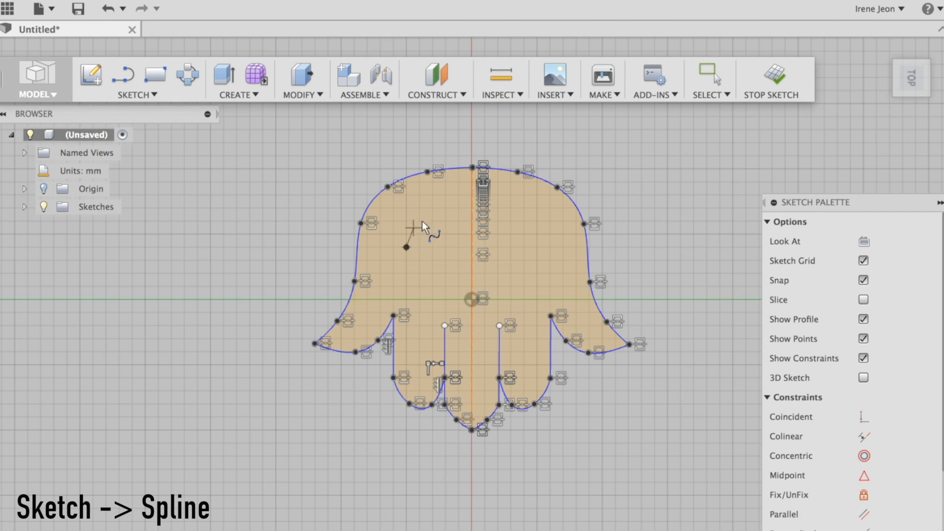
left_click(548, 242)
left_click(519, 261)
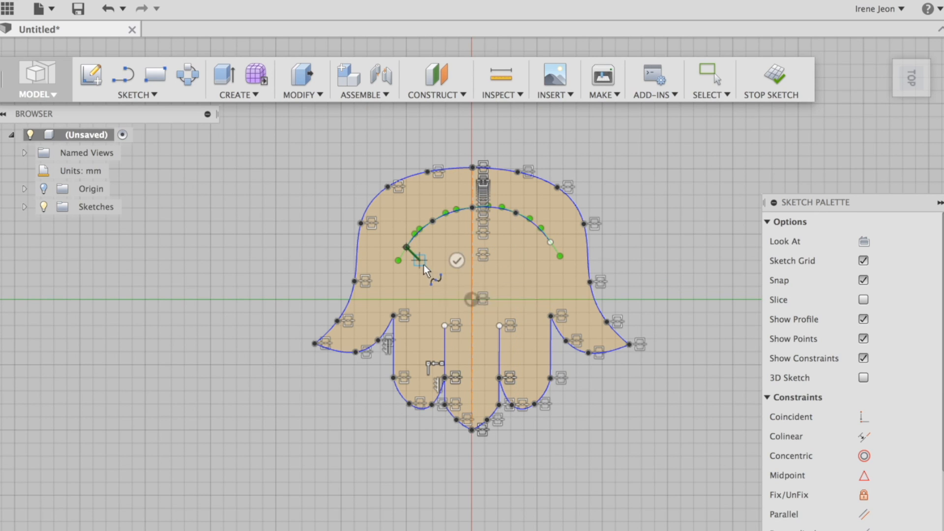
left_click(552, 244)
left_click(521, 218)
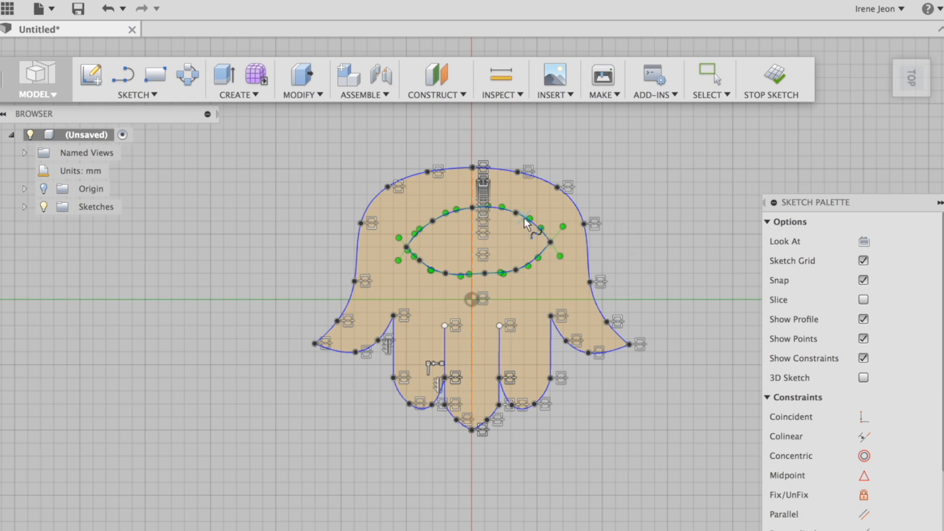
left_click(779, 79)
Reshape the eye outline by moving its spline points and corners into a more even almond shape.
left_click_drag(491, 208, 489, 219)
left_click(464, 276)
mouse_move(460, 275)
left_mouse_down()
mouse_move(459, 288)
mouse_move(454, 281)
left_mouse_up()
left_click_drag(510, 276, 519, 273)
mouse_move(525, 231)
left_mouse_down()
mouse_move(520, 224)
mouse_move(527, 231)
left_mouse_up()
left_click_drag(480, 279, 485, 283)
left_click_drag(541, 257, 549, 259)
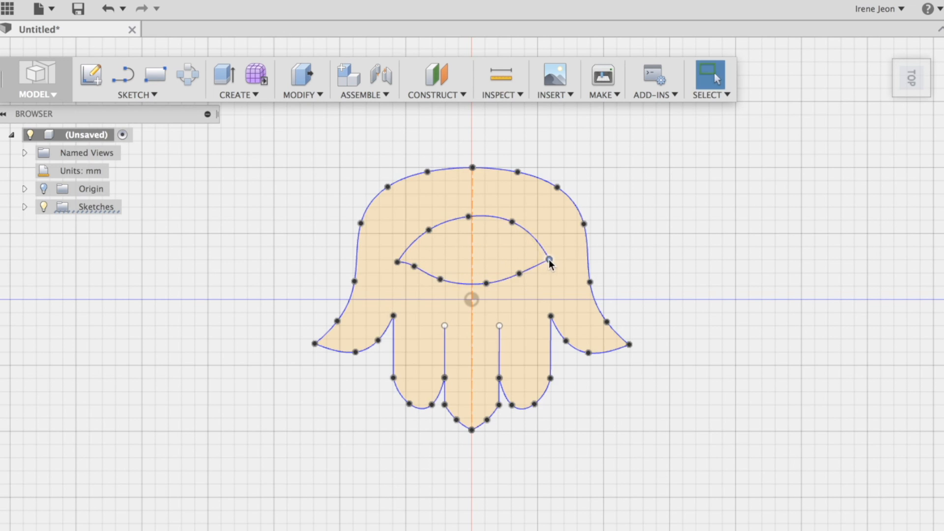
Draw a spline inside the eye from its upper edge around the iris's left side to the bottom centre.
left_click(123, 76)
left_click(126, 96)
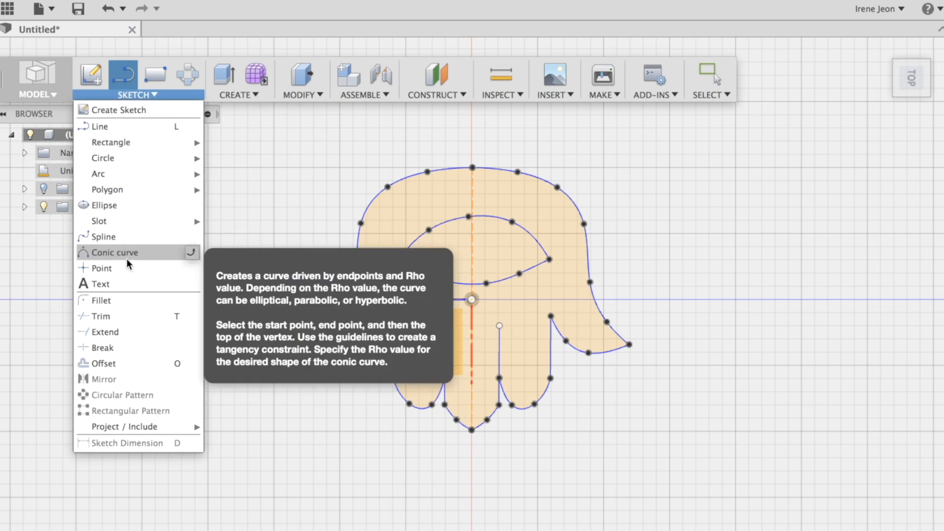
left_click(468, 222)
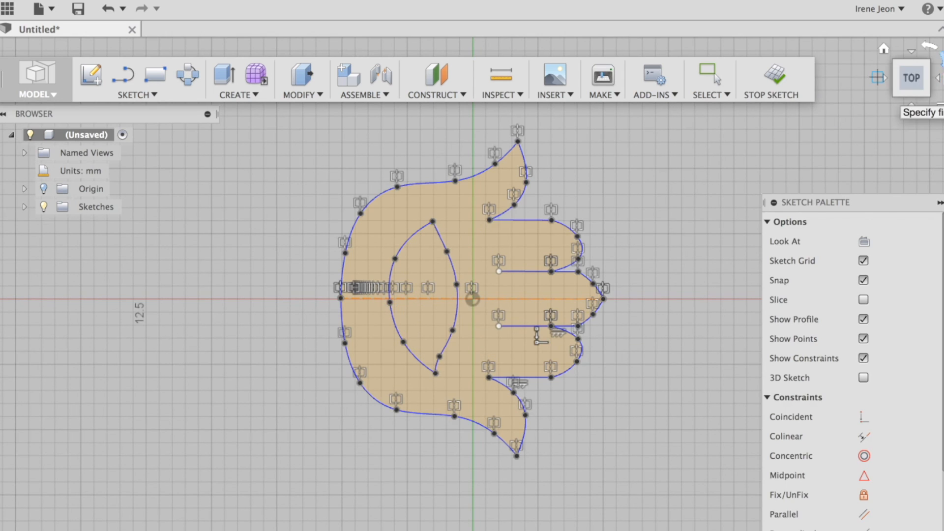
left_click(458, 229)
left_click(445, 234)
left_click(432, 247)
left_click(432, 260)
left_click(458, 270)
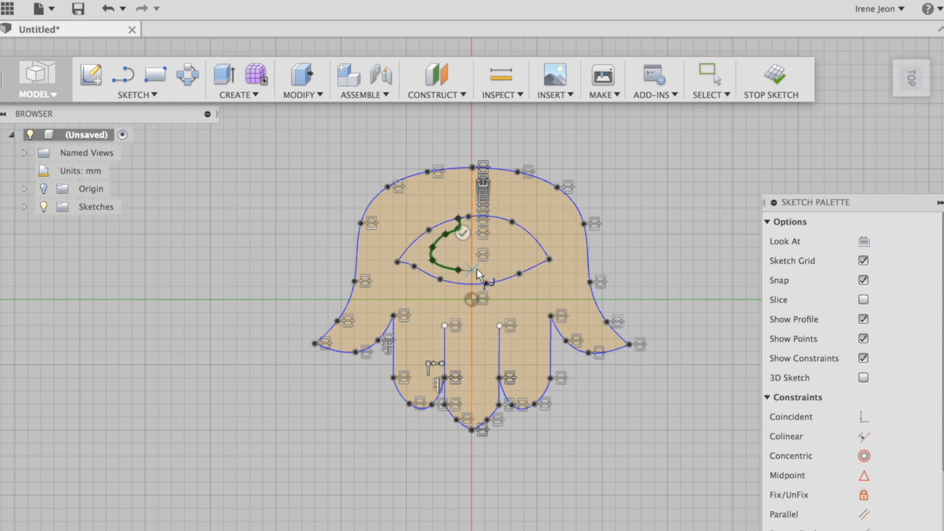
left_click(470, 270)
left_click(445, 246)
Draw a second spline from the eye's upper edge around the iris's right side to the bottom centre, and finish the sketch.
left_click(132, 93)
left_click(95, 240)
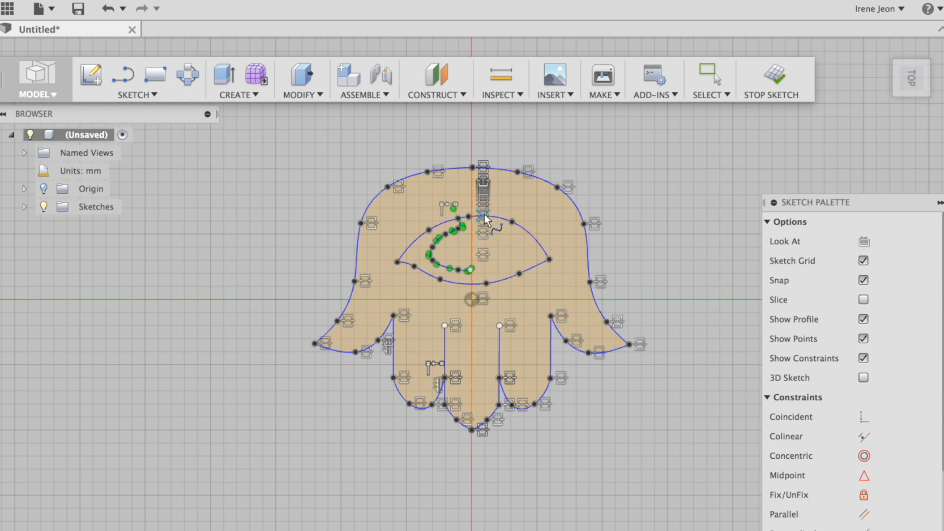
left_click(472, 216)
left_click(472, 227)
left_click(490, 228)
left_click(471, 270)
left_click(498, 223)
left_click(771, 77)
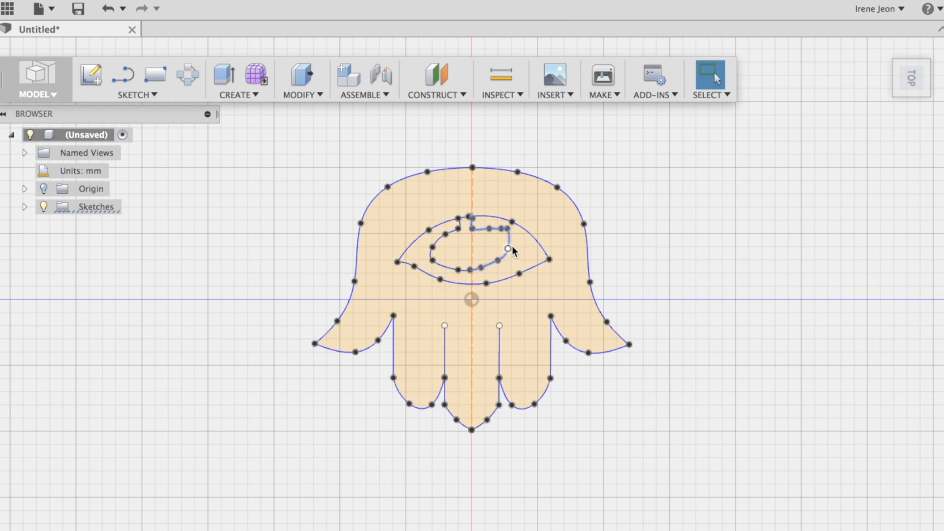
scroll(510, 239, "up", 2)
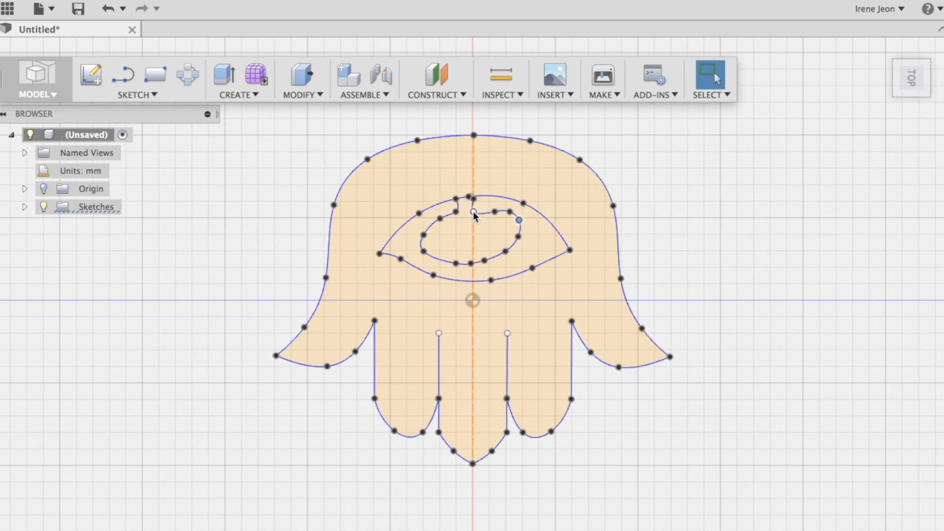
Reshape the right iris spline by moving its points into a rounder curve with a narrow neck at the eye's upper edge.
left_click_drag(472, 208, 473, 209)
left_click_drag(495, 211, 473, 207)
left_click(473, 210)
left_click(519, 221)
left_click_drag(518, 239, 487, 263)
left_click(510, 252)
mouse_move(488, 208)
left_mouse_down()
mouse_move(473, 200)
mouse_move(480, 209)
left_mouse_up()
left_click(511, 212)
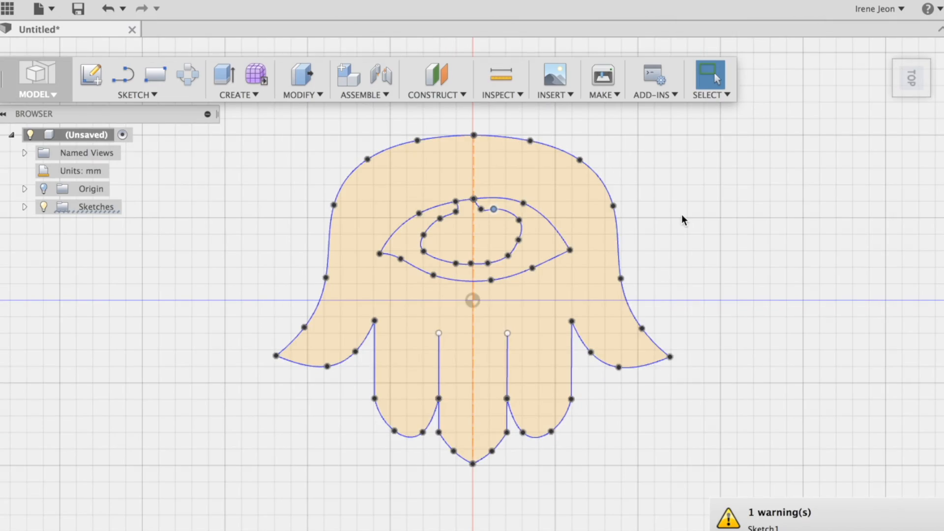
Draw a center diameter circle of 4.5 mm centred on the middle point of the hand's top edge.
scroll(681, 217, "up", 3)
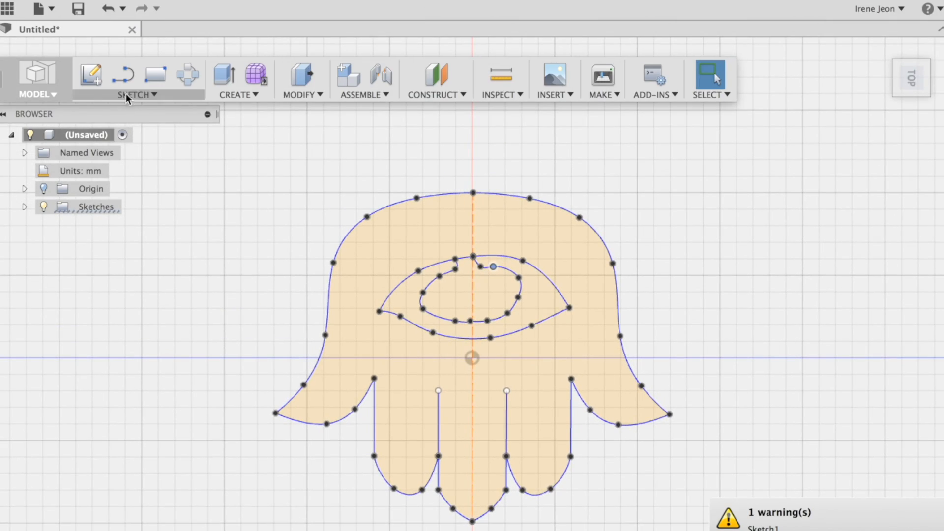
left_click(124, 93)
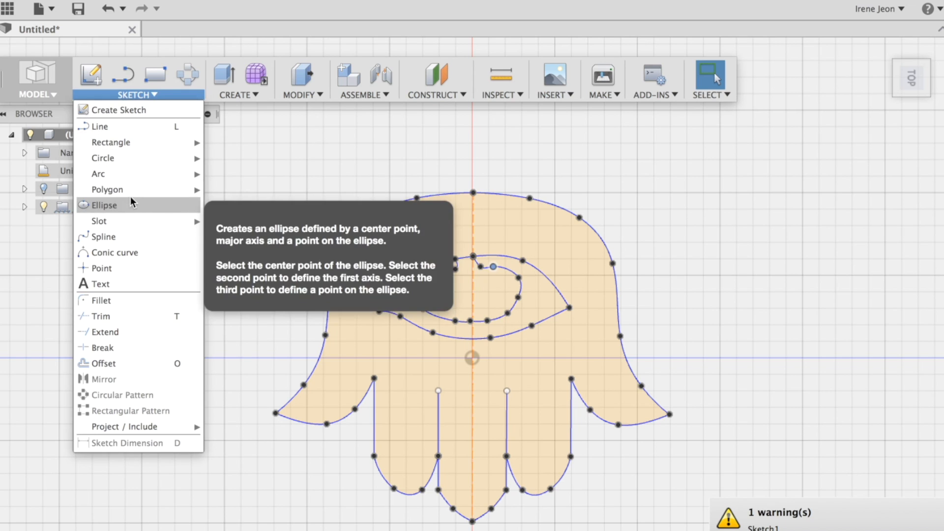
mouse_move(142, 188)
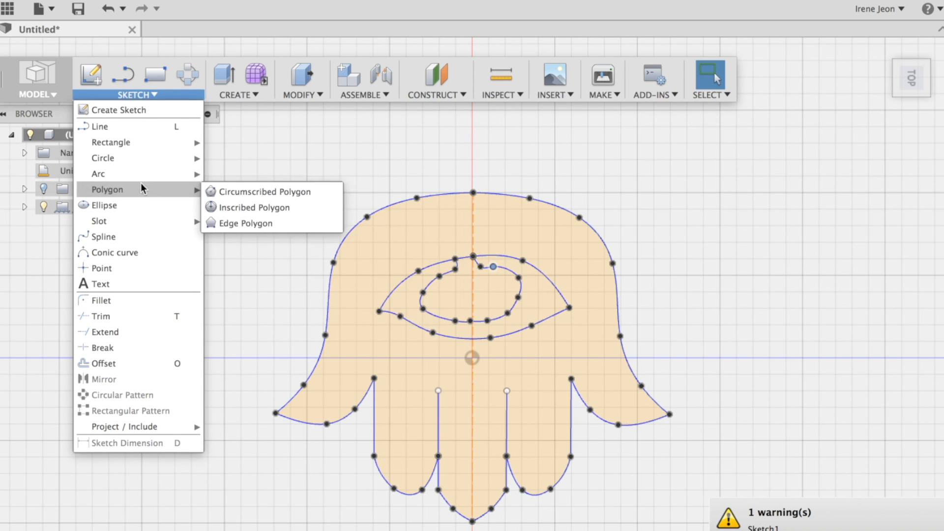
mouse_move(144, 164)
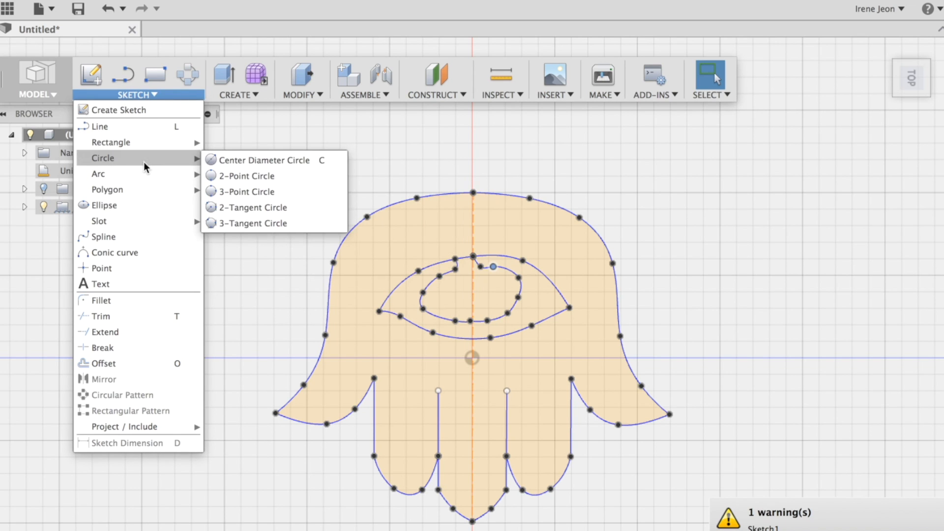
left_click(217, 160)
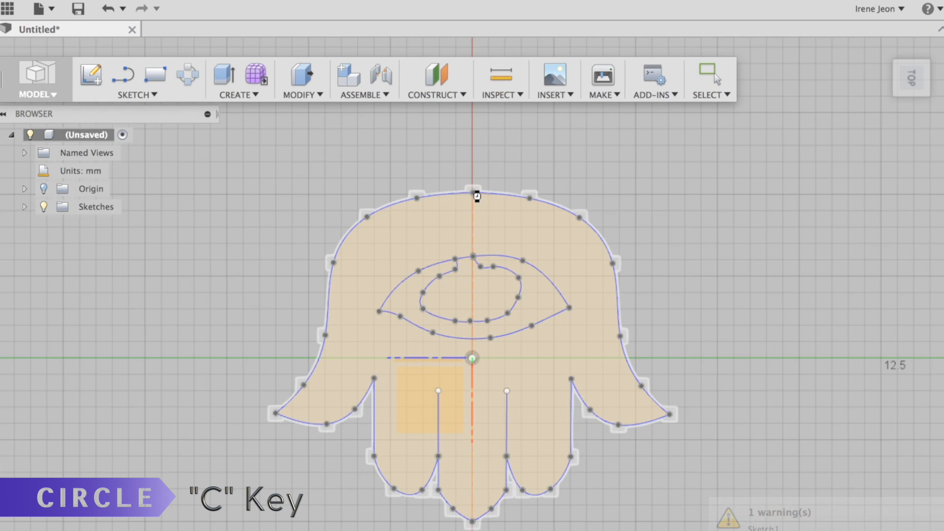
left_click(477, 196)
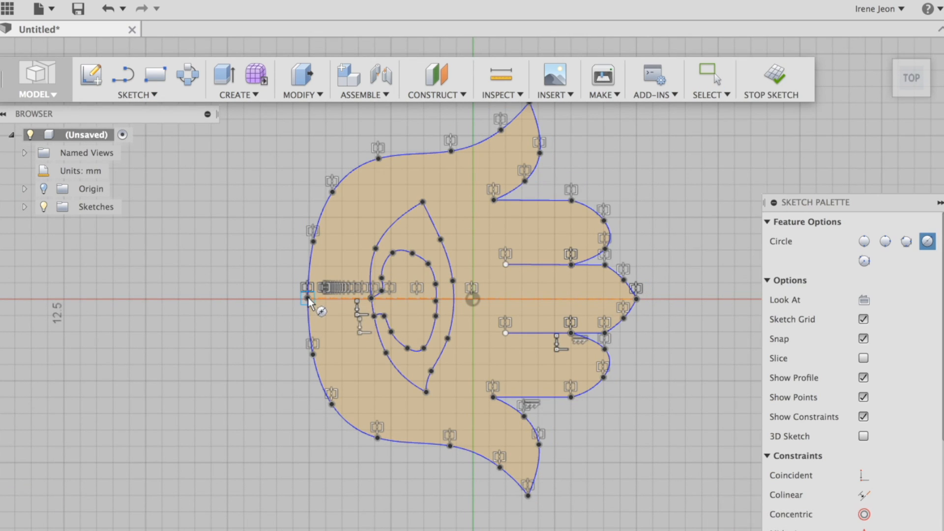
left_click(308, 298)
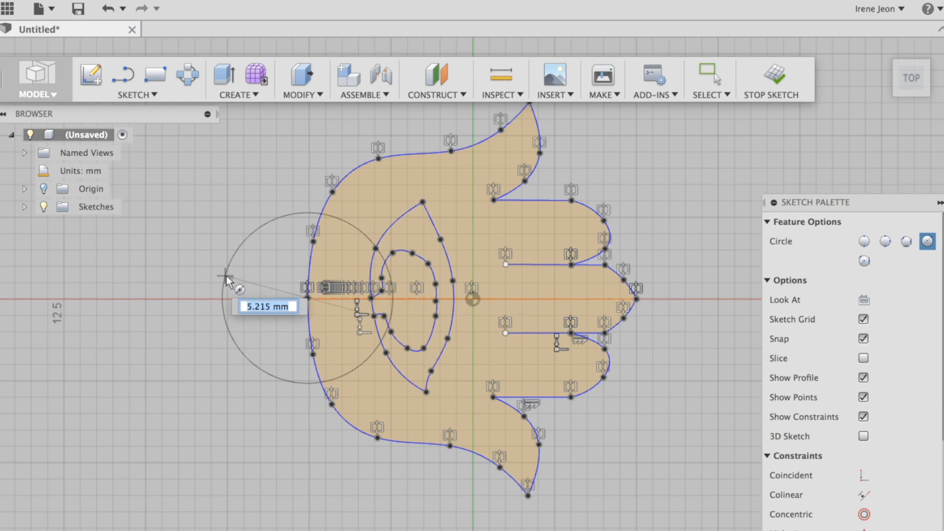
type("4")
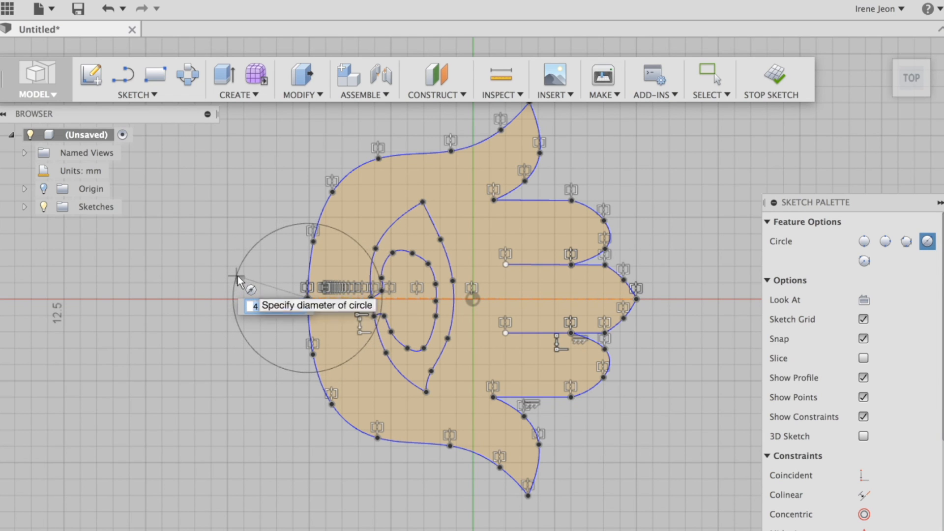
type(".")
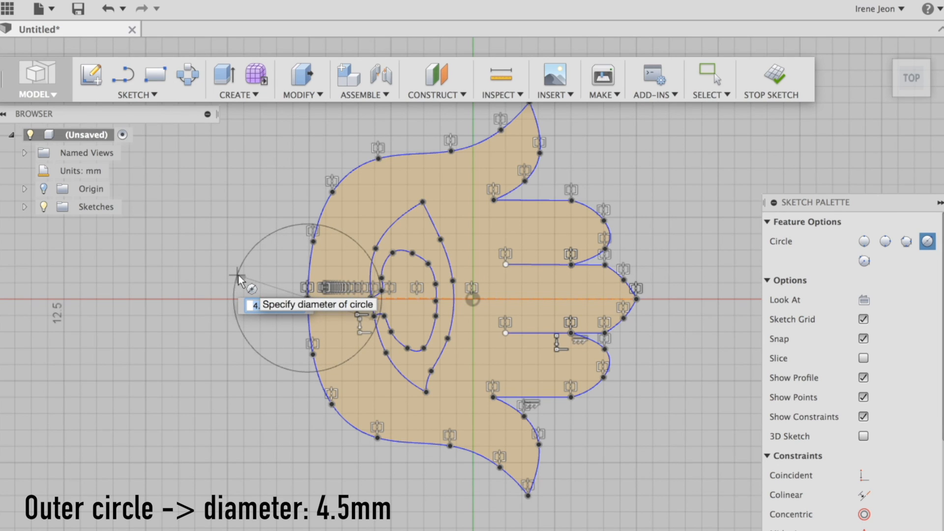
type("5")
key("Return")
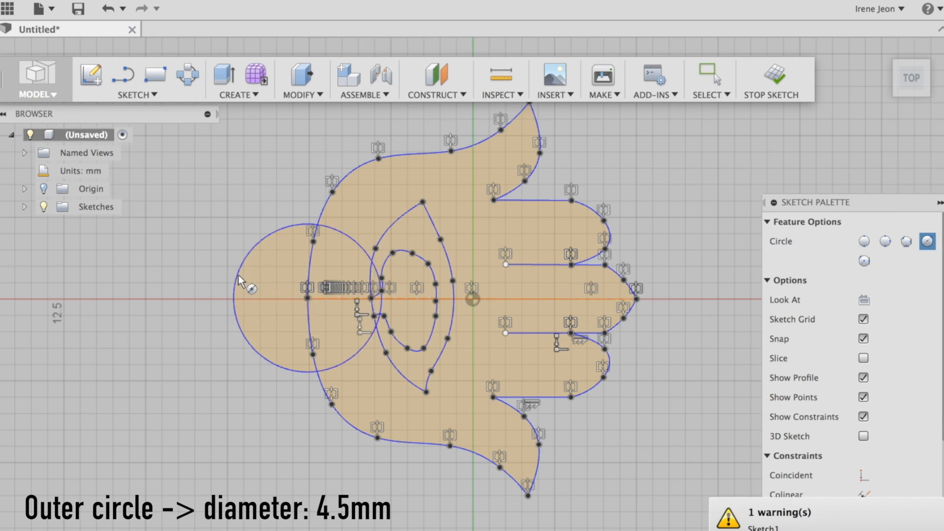
Draw a smaller concentric circle inside the 4.5 mm circle to form a hanging ring, and finish the sketch.
left_click(307, 298)
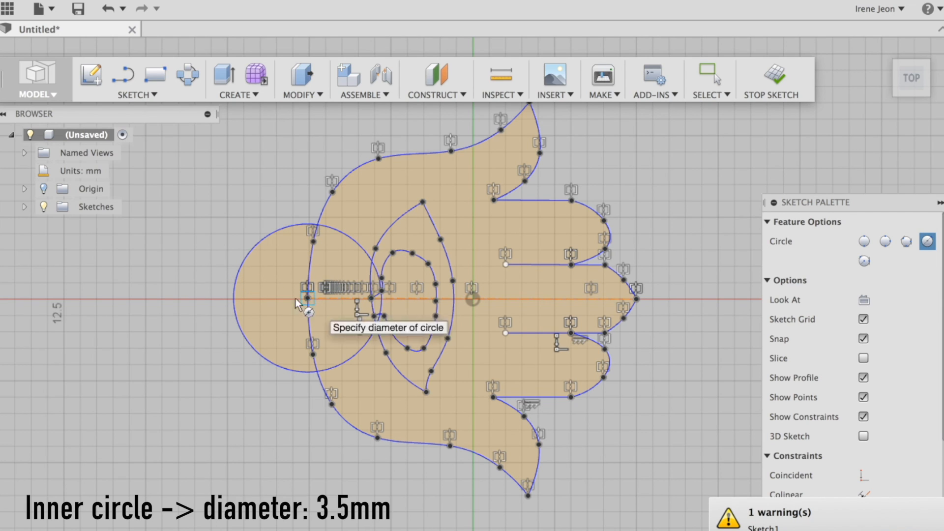
left_click(258, 299)
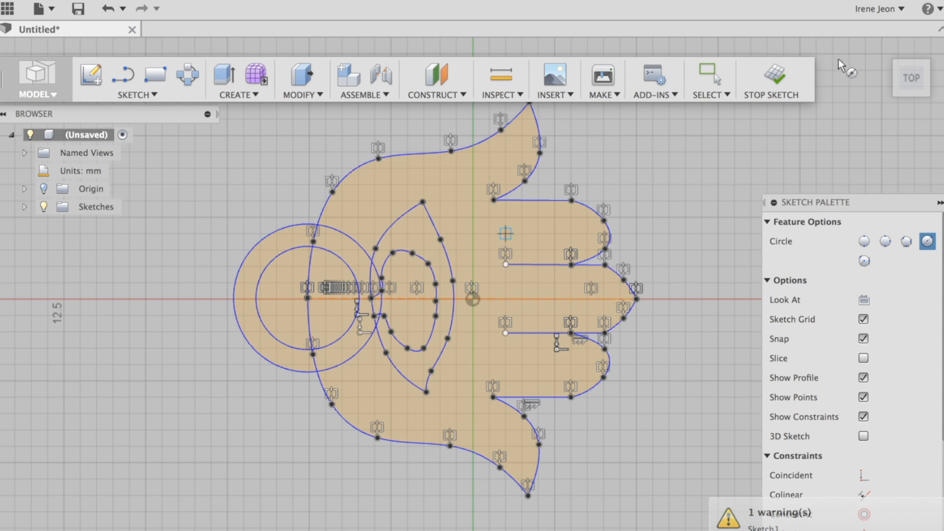
left_click(776, 81)
Extrude the hand, the iris with its neck and the hanging ring 3 mm to one side as a new body, omitting eye white and ring opening.
left_click(243, 95)
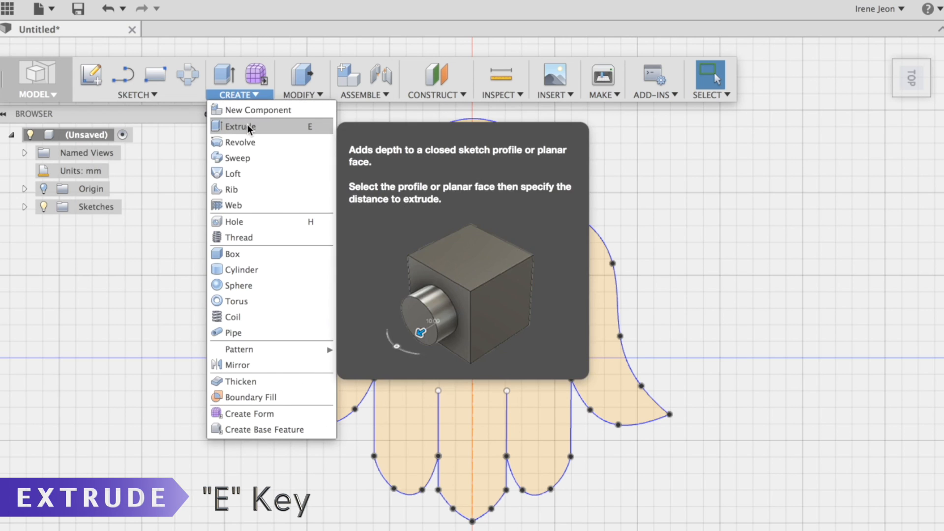
left_click(244, 125)
left_click(370, 242)
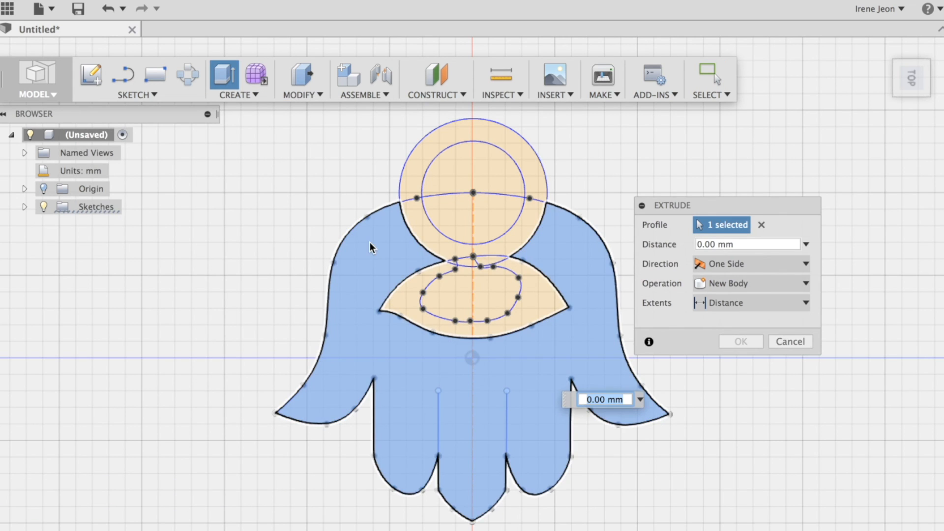
left_click(470, 284)
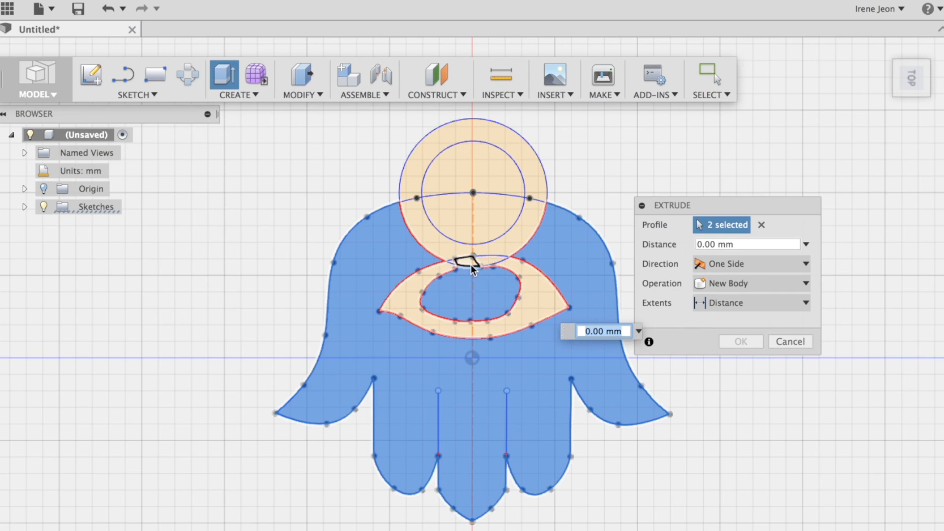
left_click(471, 264)
left_click(533, 159)
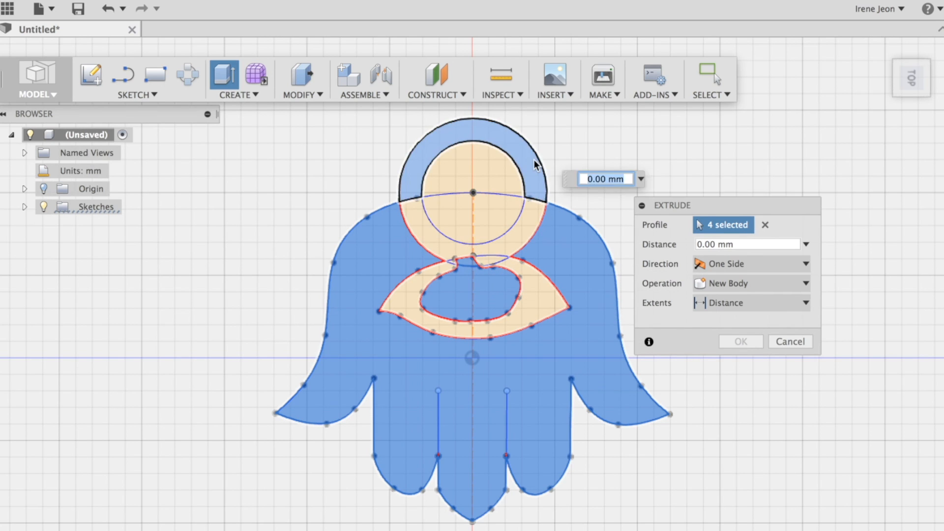
left_click(482, 218)
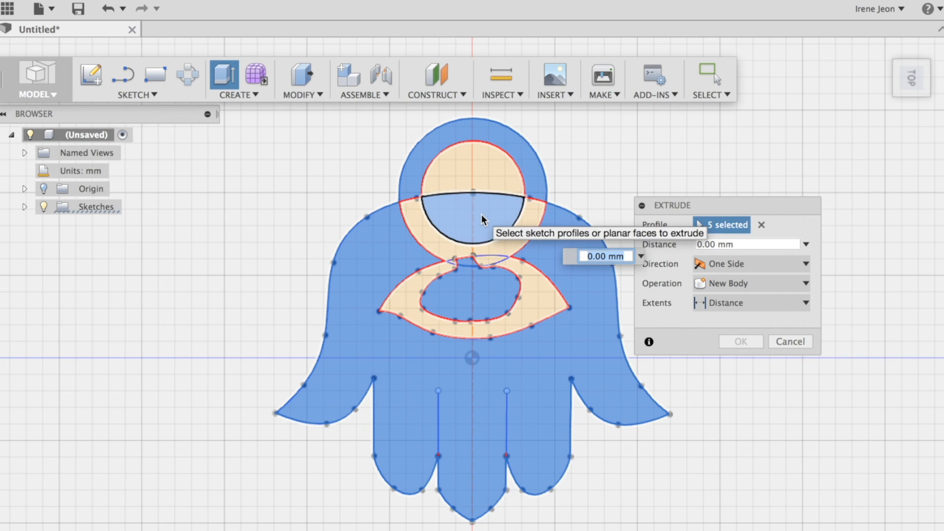
left_click(517, 223)
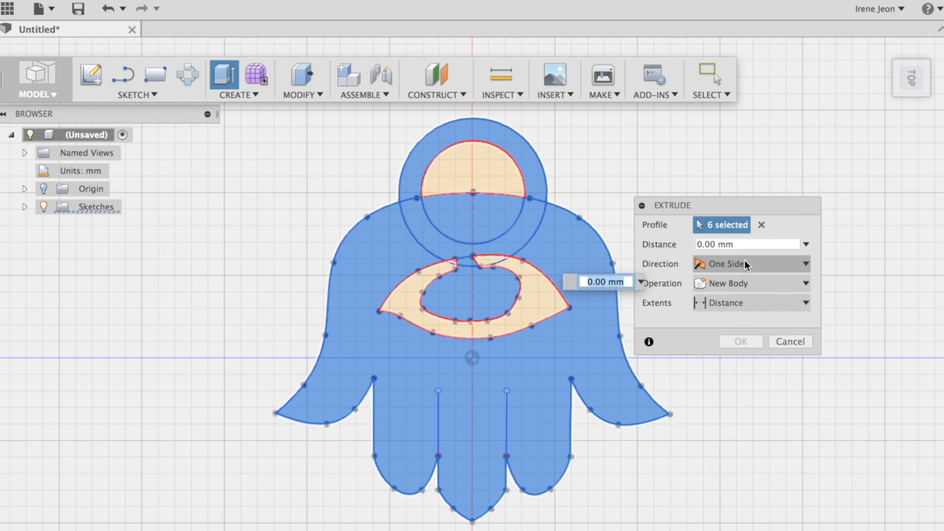
left_click(716, 262)
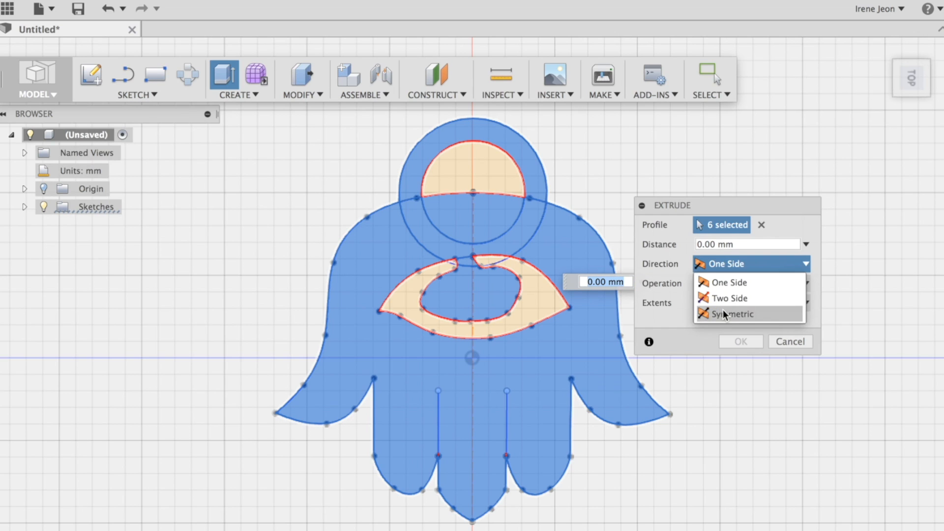
left_click(723, 310)
left_click(707, 264)
left_click(712, 279)
left_click(702, 244)
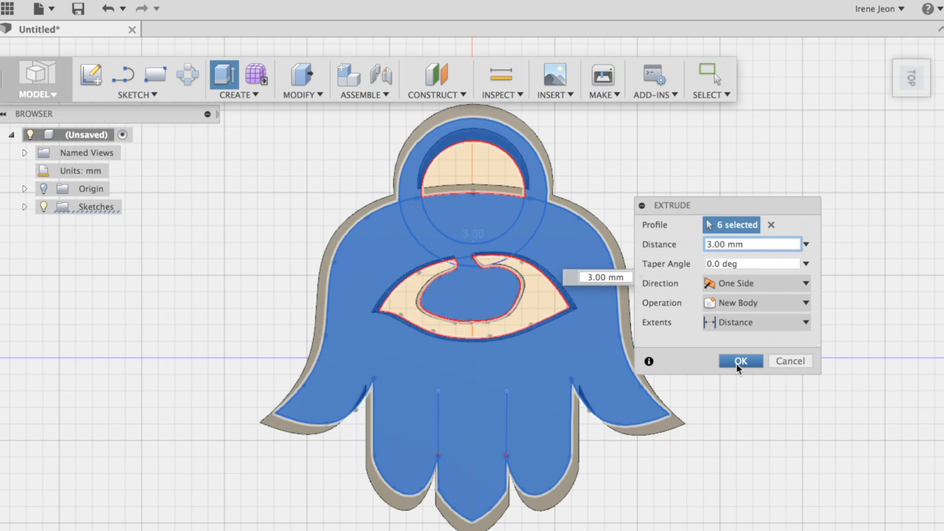
left_click(737, 362)
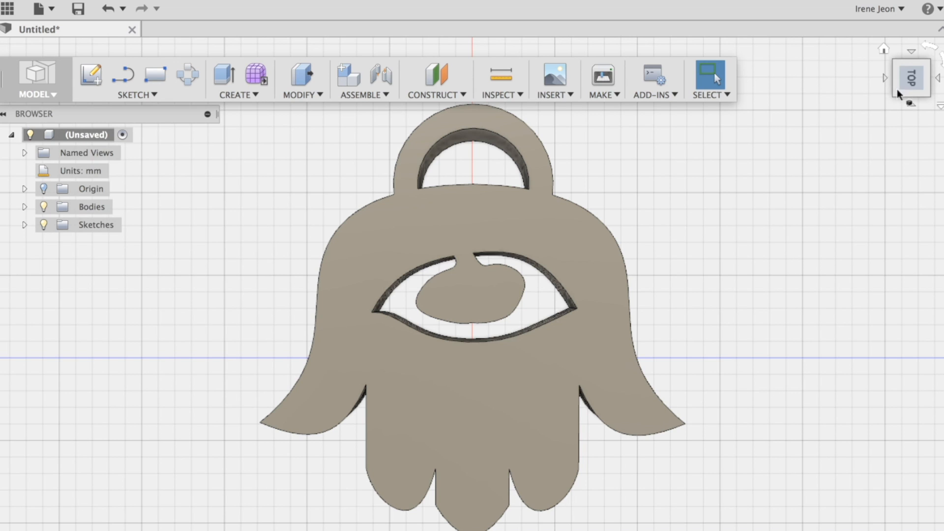
Switch to the Render workspace and make the scene background white.
left_click(887, 79)
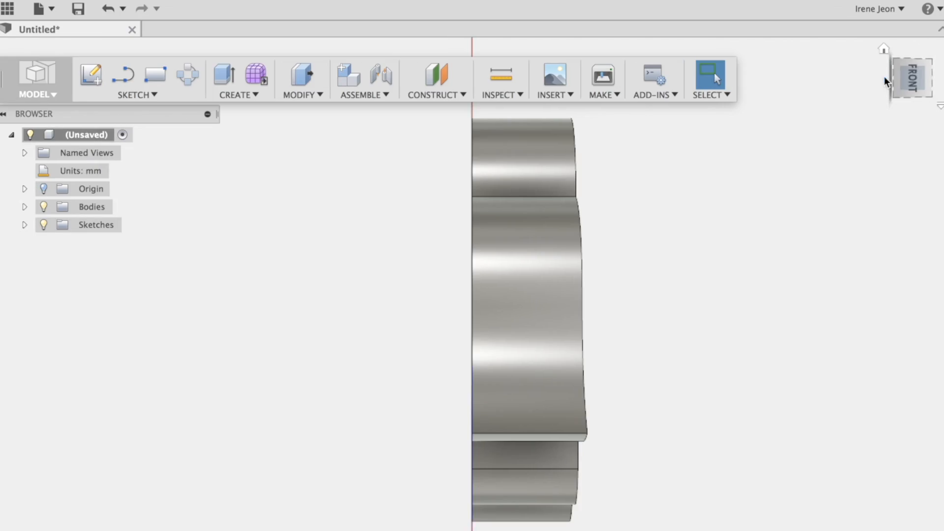
left_click(885, 79)
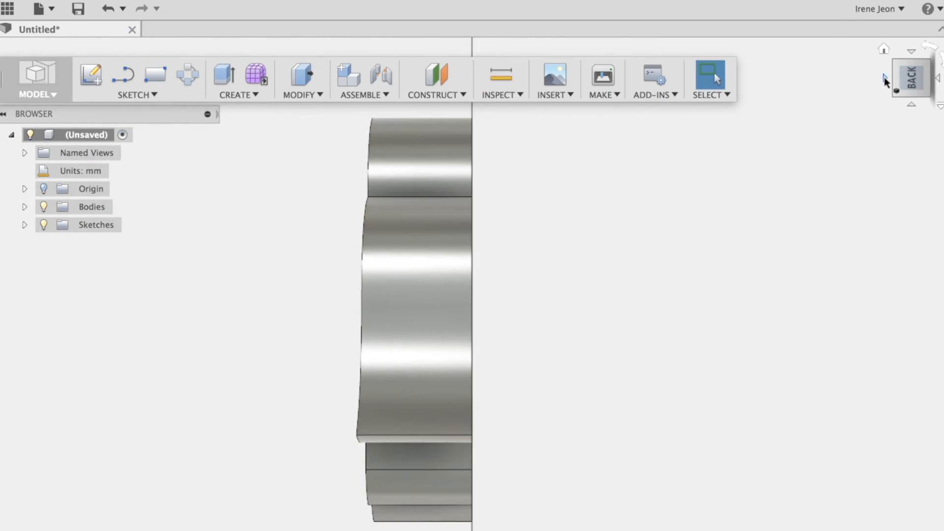
left_click(42, 92)
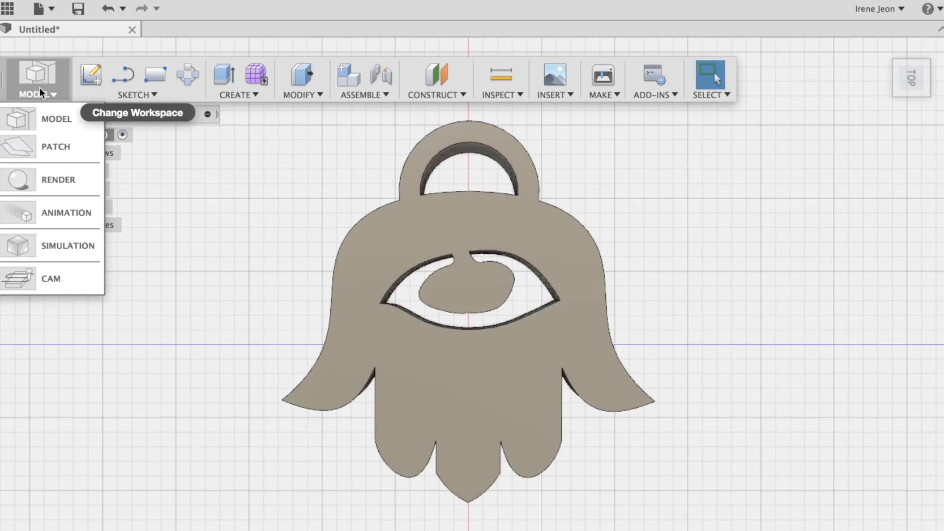
left_click(58, 180)
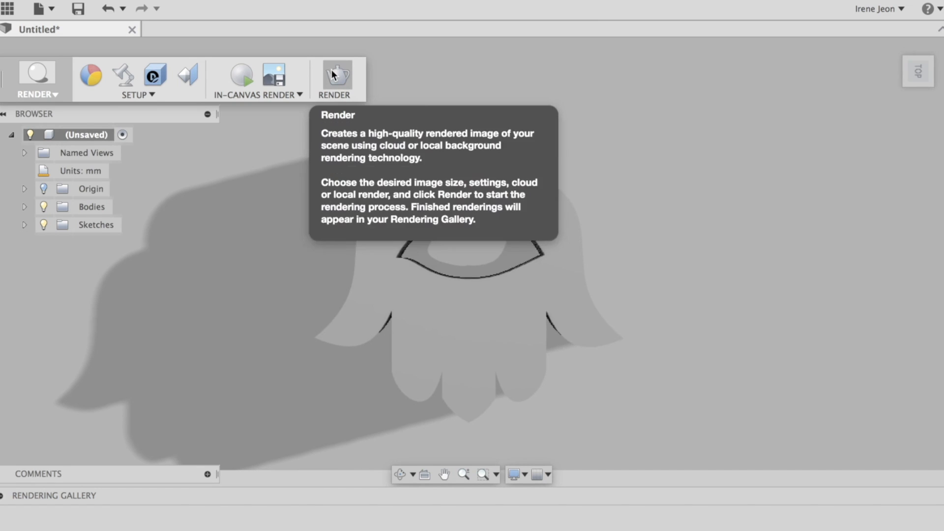
left_click(85, 84)
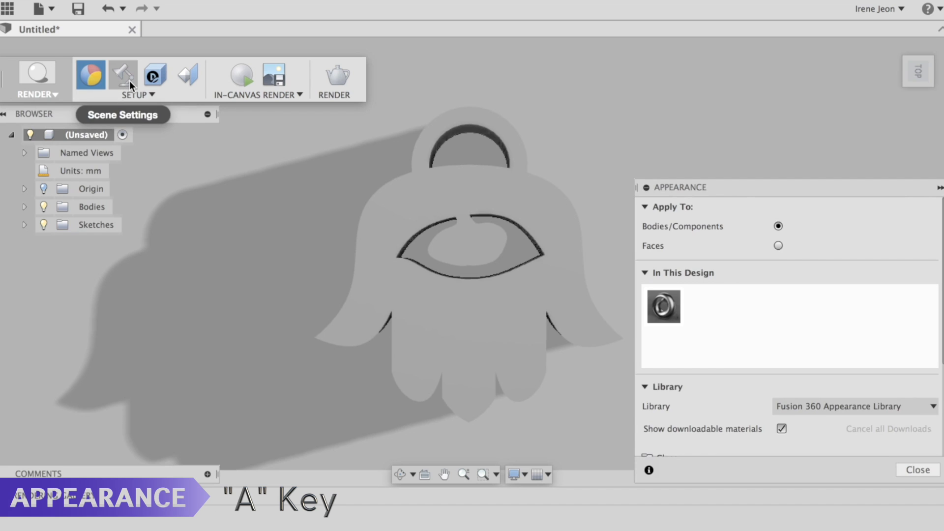
left_click(129, 81)
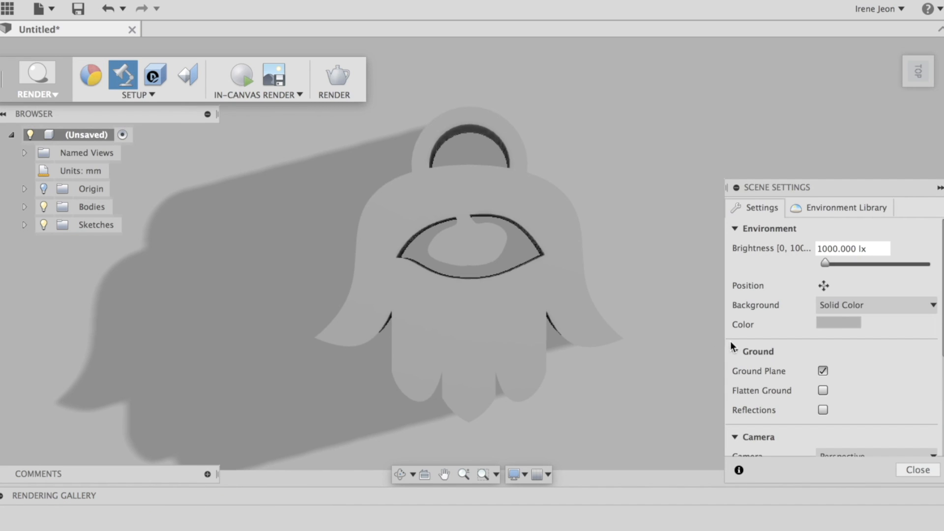
Apply the Copper - Polished metal appearance from the Fusion 360 Appearance Library to the whole hand body.
left_click(91, 83)
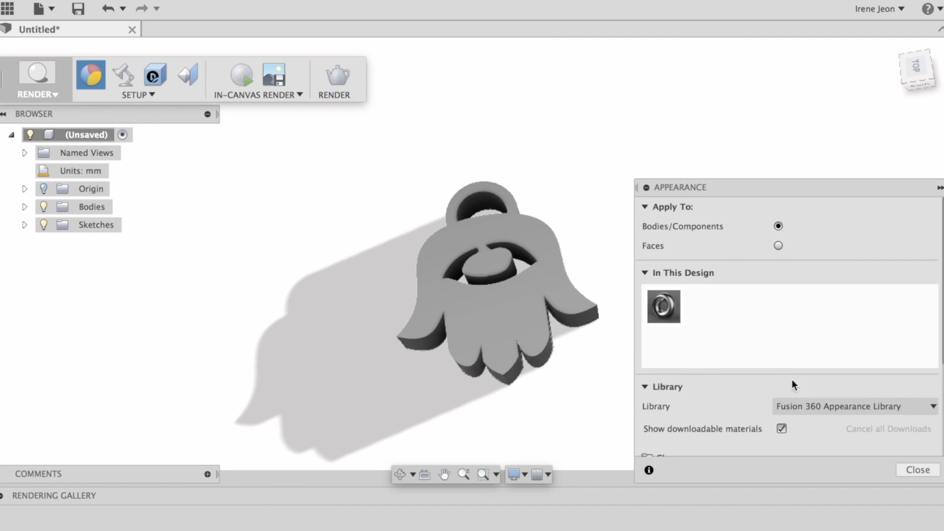
scroll(710, 348, "down", 5)
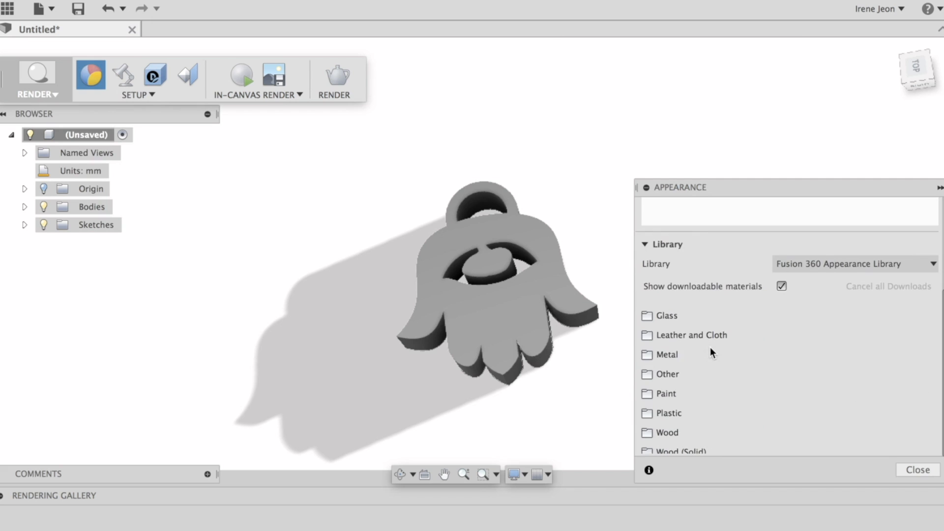
left_click(667, 355)
scroll(708, 394, "down", 1)
left_click(689, 403)
scroll(699, 430, "down", 3)
left_click(688, 385)
scroll(748, 428, "down", 3)
scroll(748, 429, "up", 1)
left_click_drag(753, 340, 524, 300)
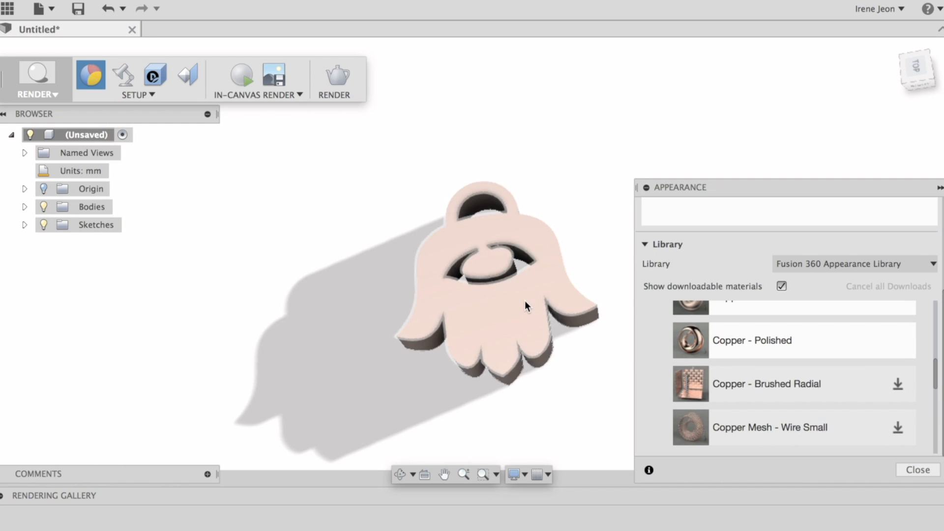
left_click(917, 469)
Try to start a rendering of the copper hamsa hand.
left_click(331, 78)
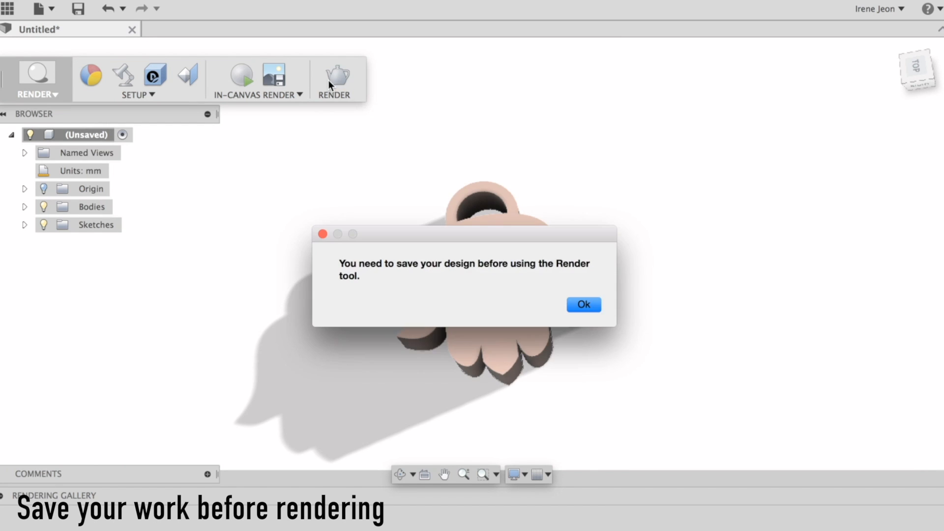
left_click(580, 305)
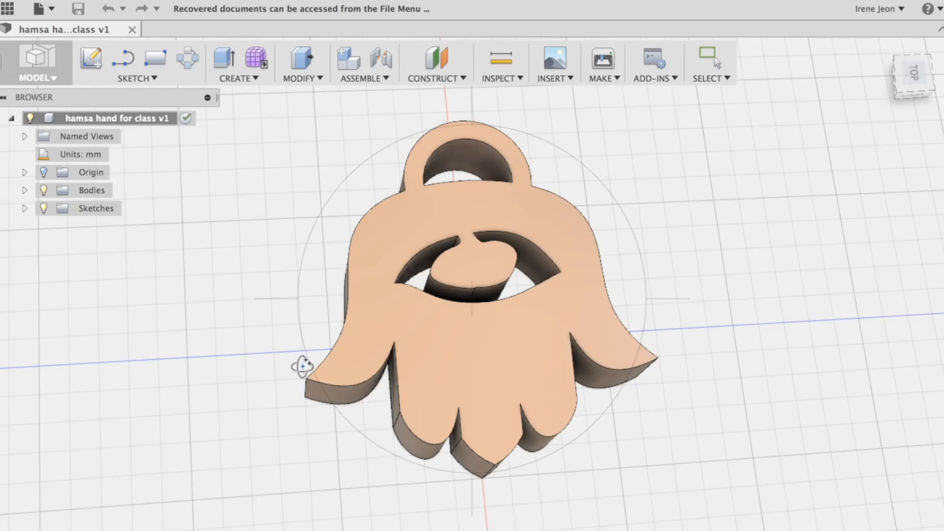
Set up a 3D print export of the hamsa hand body with High refinement and without sending it to a print utility.
key("Escape")
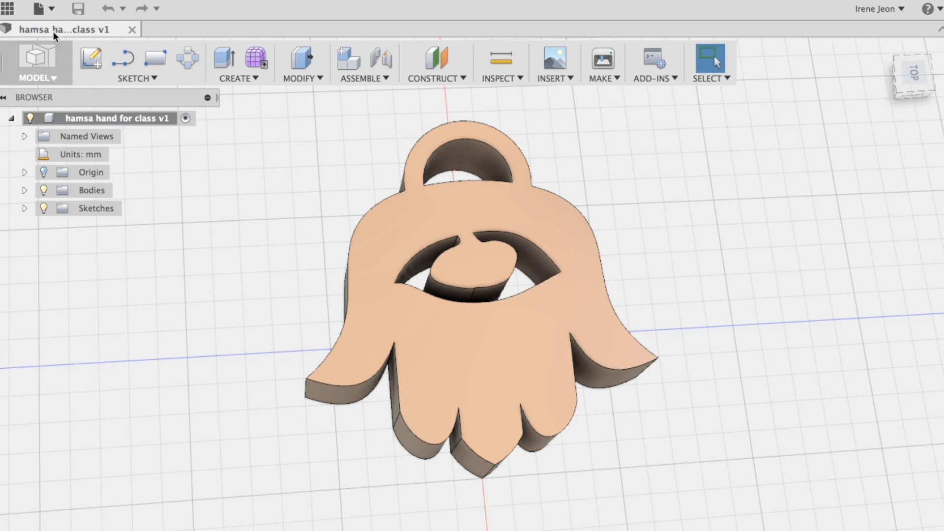
left_click(43, 9)
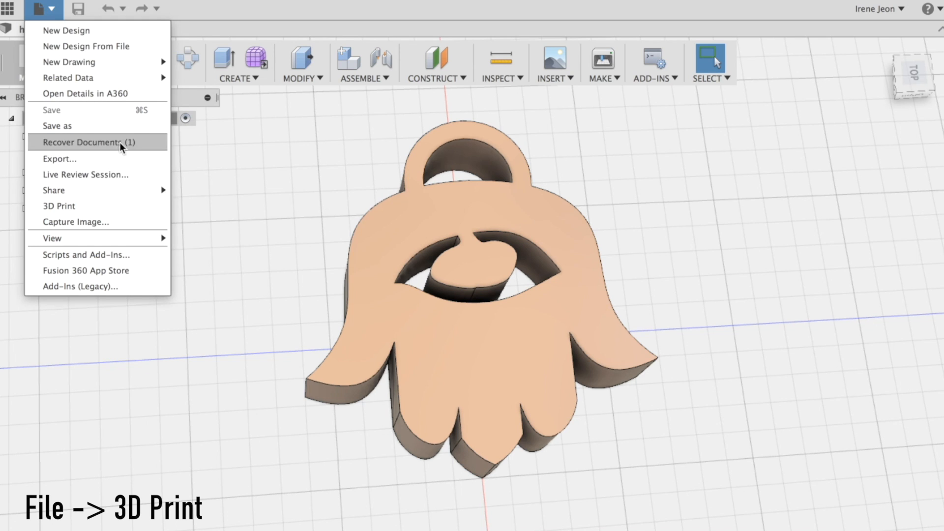
left_click(120, 211)
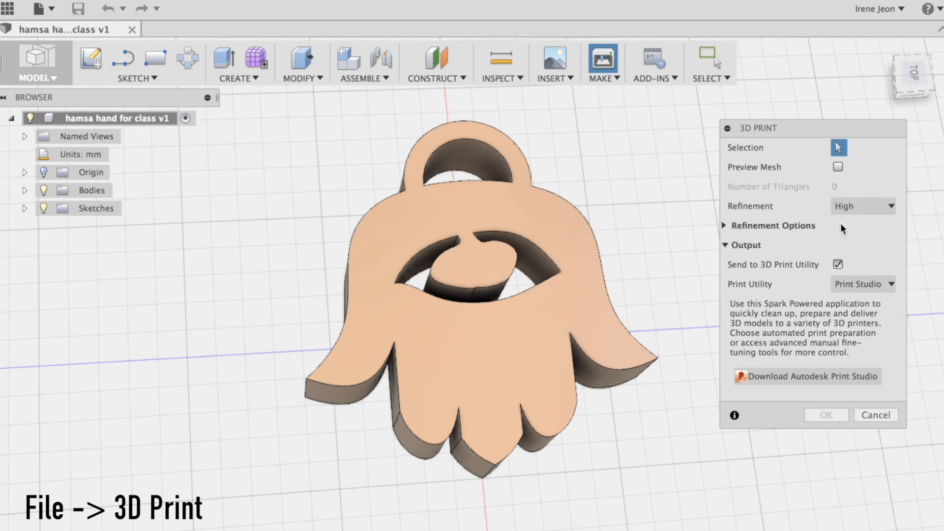
left_click(522, 322)
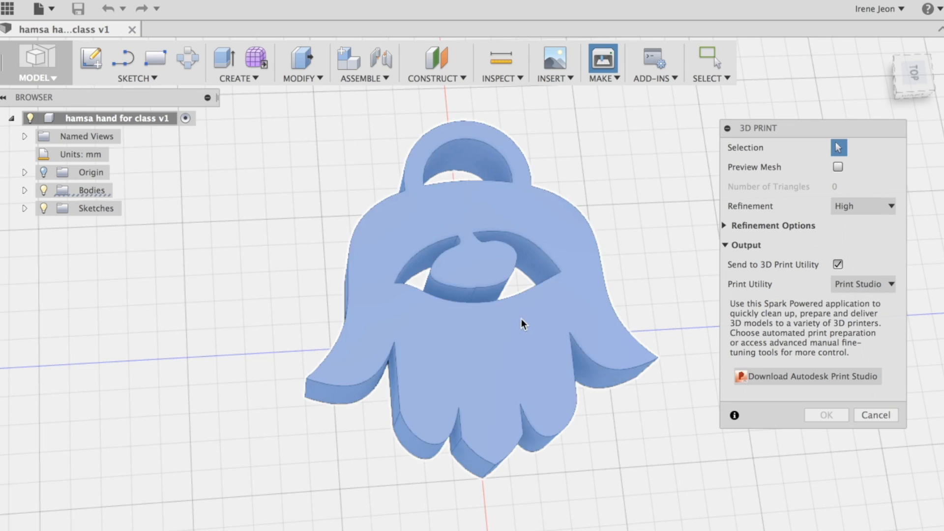
left_click(838, 207)
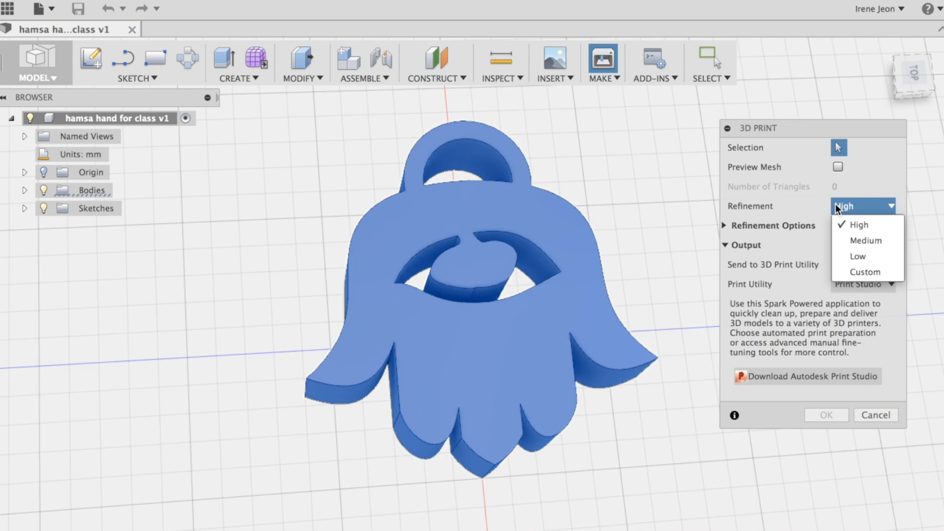
left_click(837, 208)
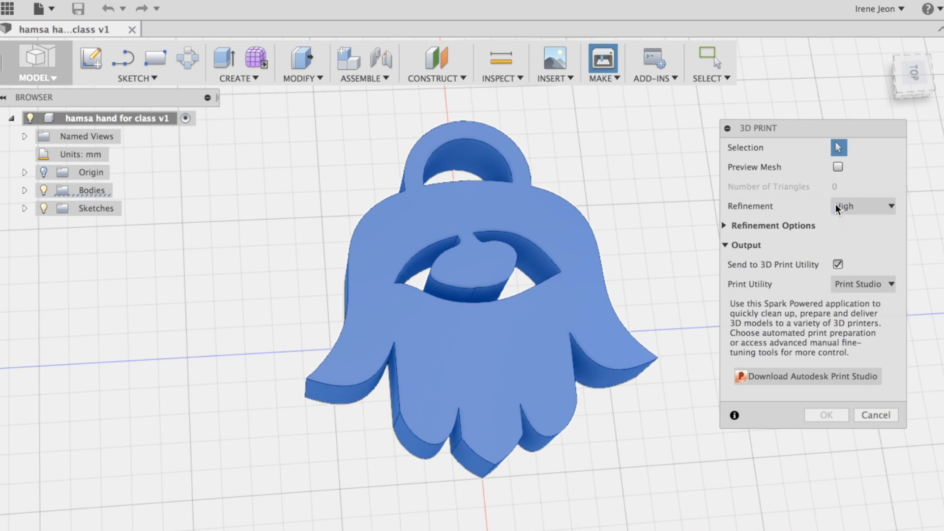
left_click(838, 265)
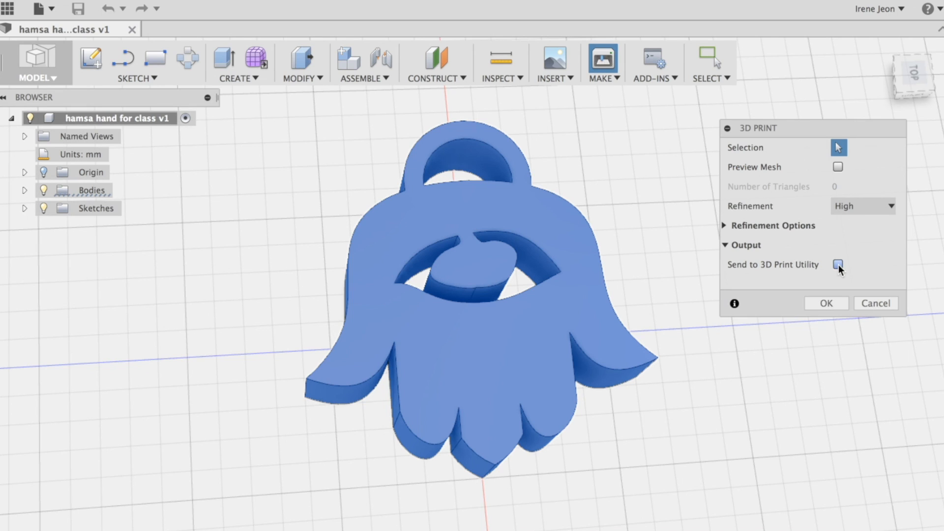
Save the print mesh as an STL file named hamsahand_v1 in the Documents folder.
left_click(825, 307)
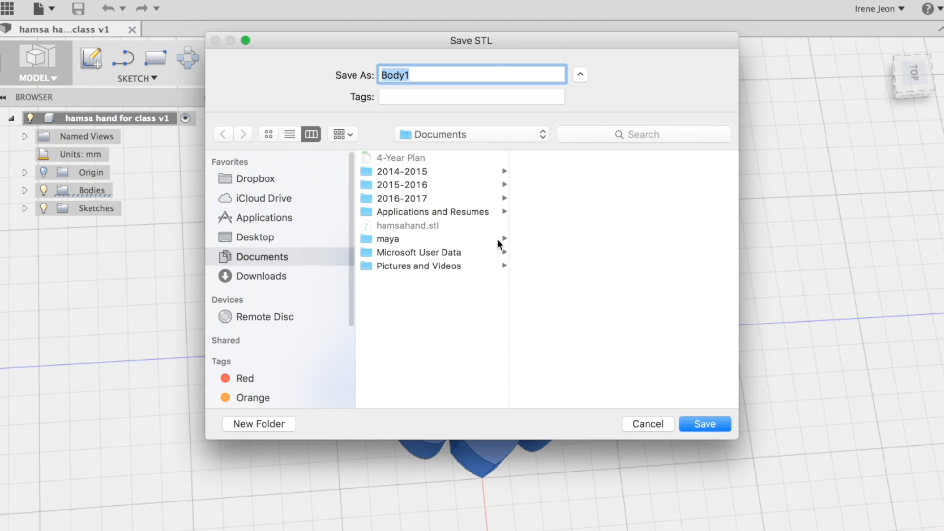
type("hamsahand_v1")
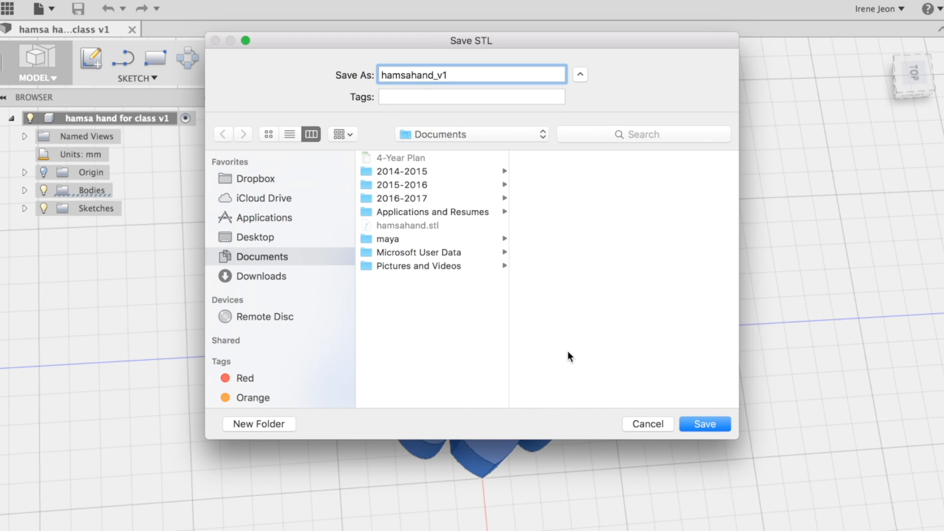
left_click(703, 424)
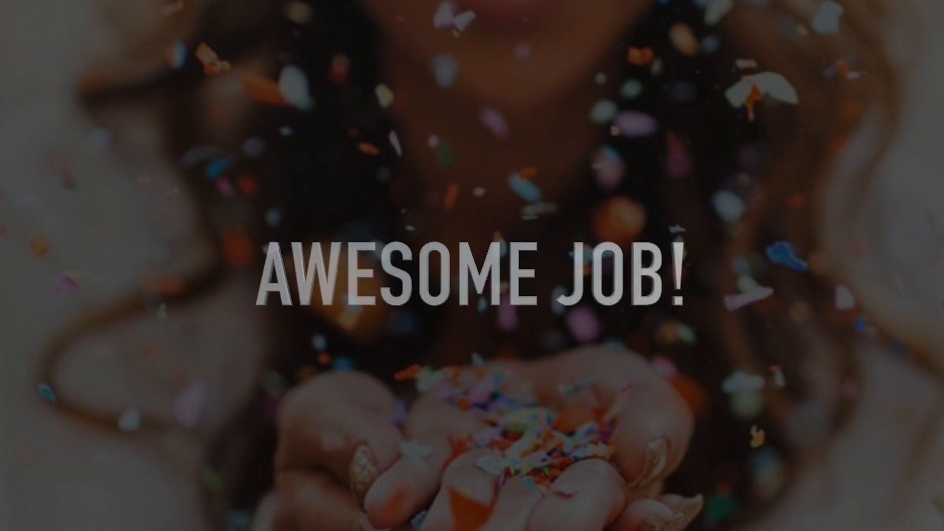